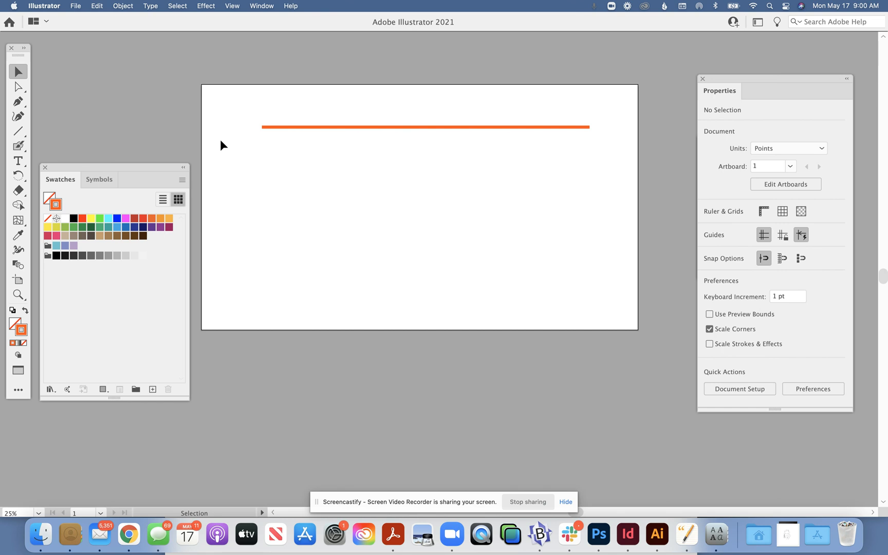
Separate the Swatches panel from Symbols, close Symbols, and place Swatches beside the artboard
{"action": "left_click", "coordinate": [332, 127]}
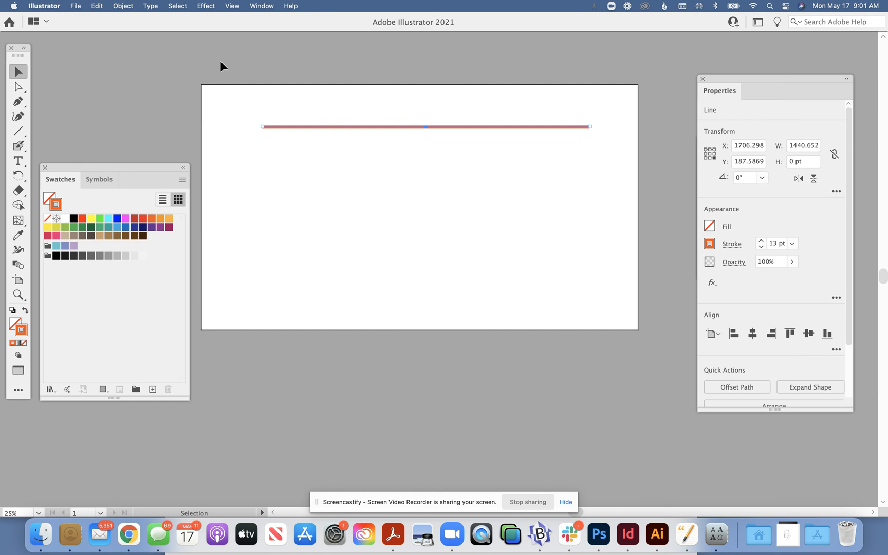
{"action": "left_click", "coordinate": [263, 6]}
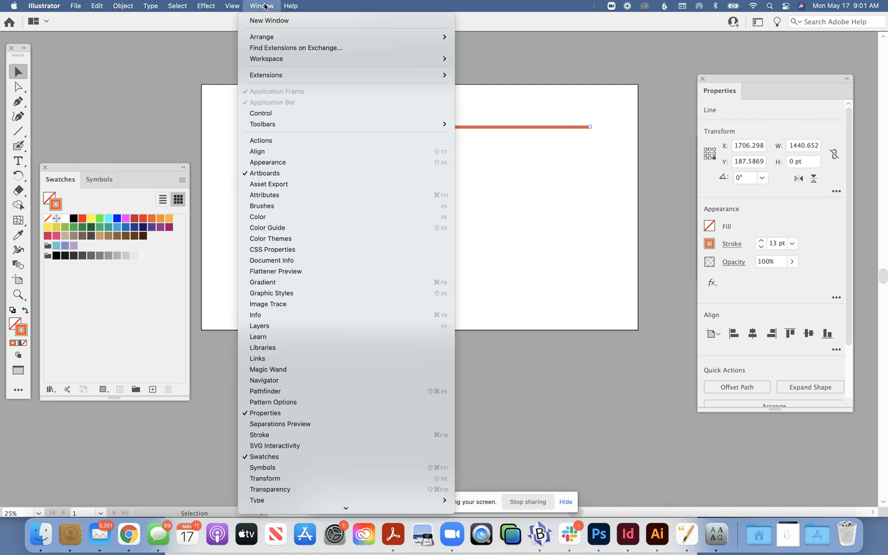
{"action": "left_click", "coordinate": [265, 5]}
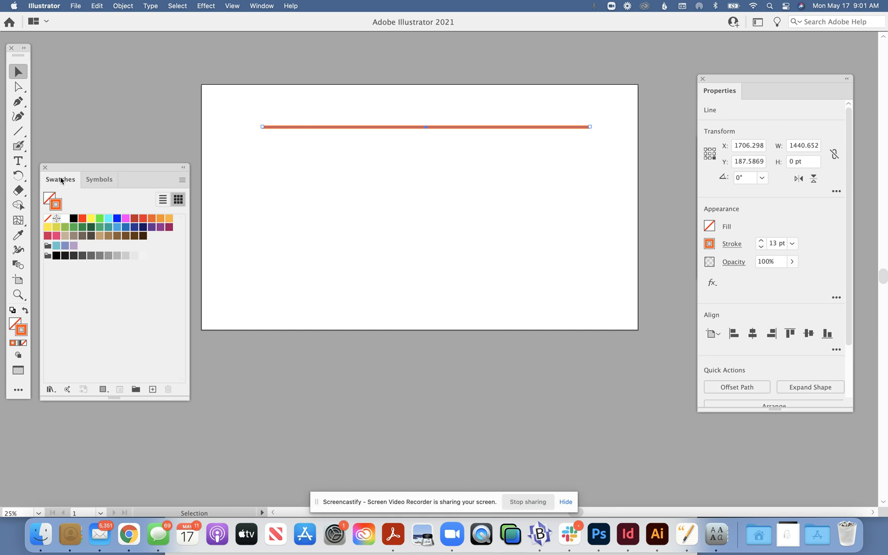
{"action": "left_click_drag", "start_coordinate": [67, 181], "coordinate": [69, 245]}
{"action": "left_click", "coordinate": [45, 168]}
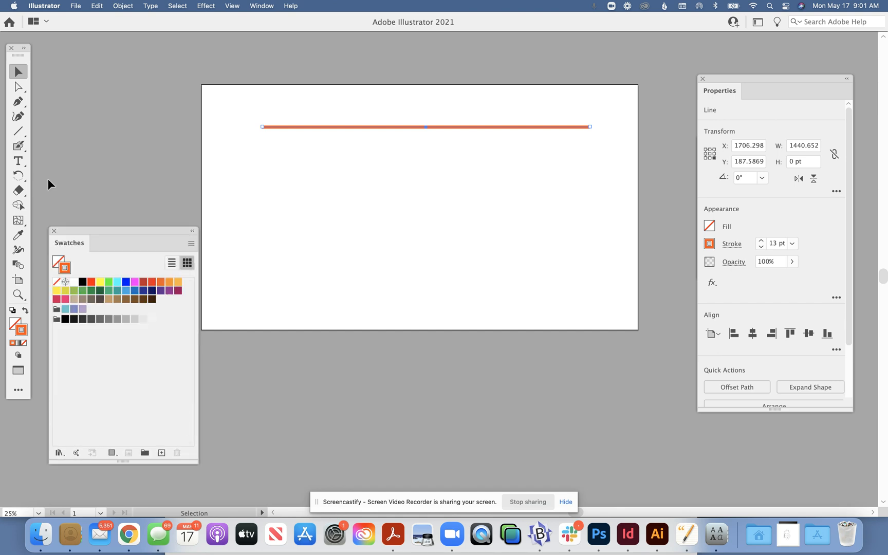
{"action": "left_click_drag", "start_coordinate": [81, 245], "coordinate": [75, 138]}
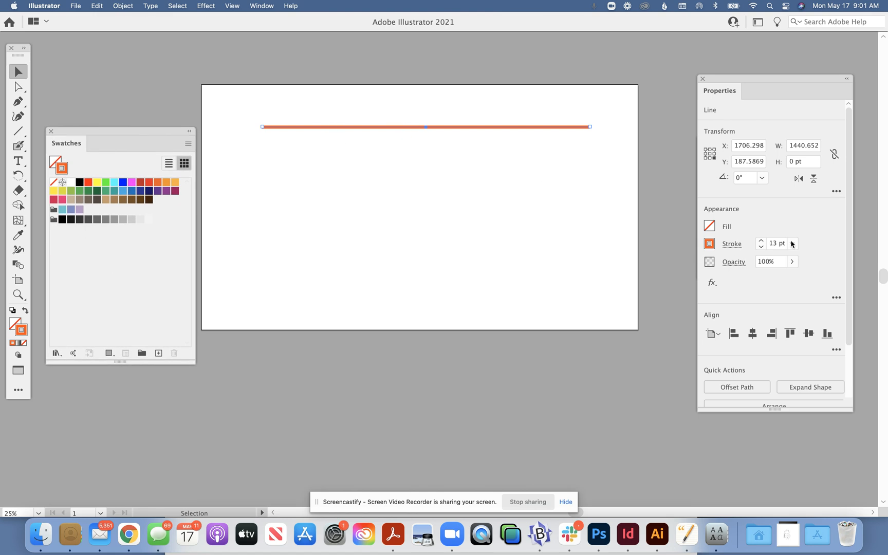
{"action": "left_click", "coordinate": [601, 232]}
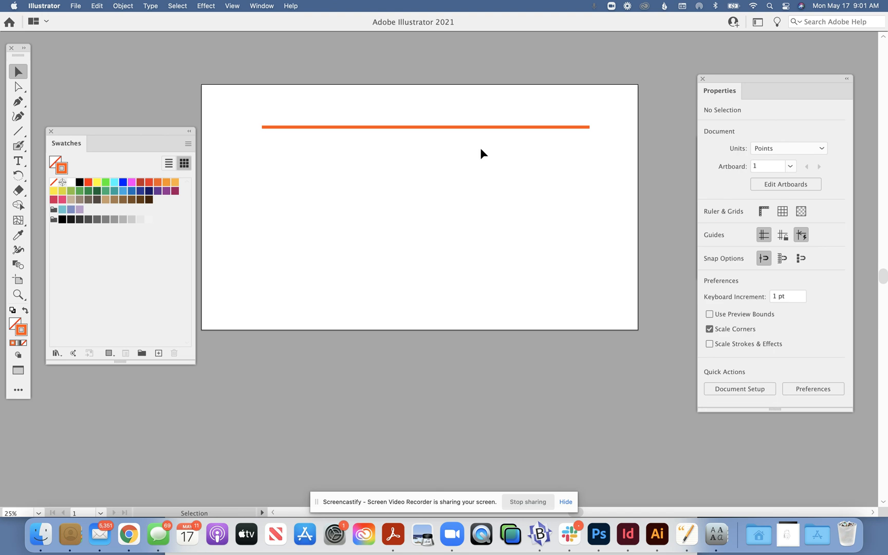
Duplicate the orange line about 144 pt straight below itself and give the copy a light orange stroke
{"action": "left_click", "coordinate": [427, 127]}
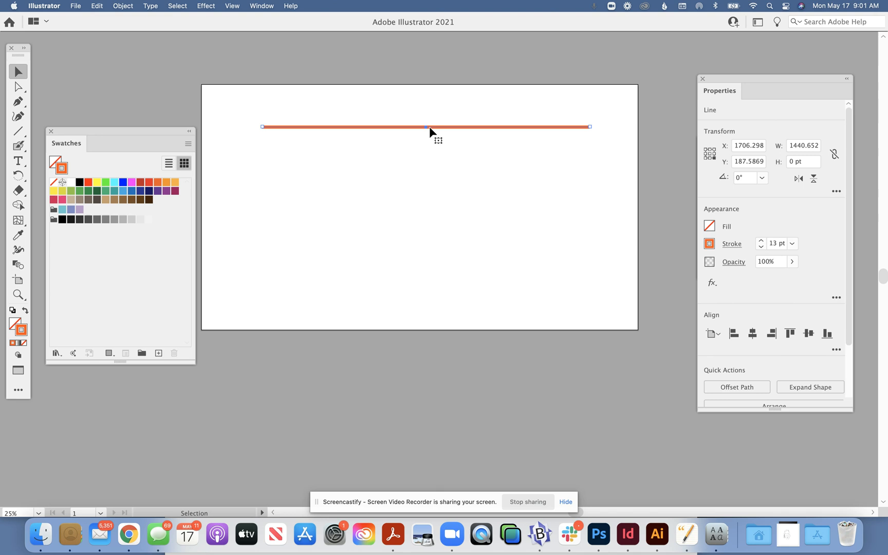
{"action": "key", "text": "a"}
{"action": "left_click", "coordinate": [431, 127]}
{"action": "key", "text": "v"}
{"action": "left_click_drag", "start_coordinate": [418, 127], "coordinate": [418, 160]}
{"action": "left_click", "coordinate": [166, 182]}
{"action": "left_click", "coordinate": [286, 87]}
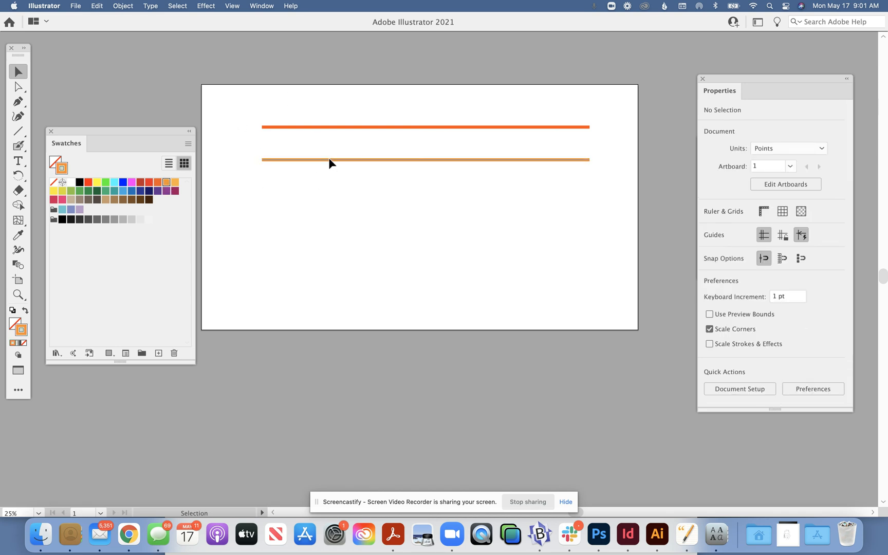
Duplicate the light orange line about 166 pt straight below itself and give the copy a magenta stroke
{"action": "left_click", "coordinate": [329, 160]}
{"action": "key", "text": "super+c"}
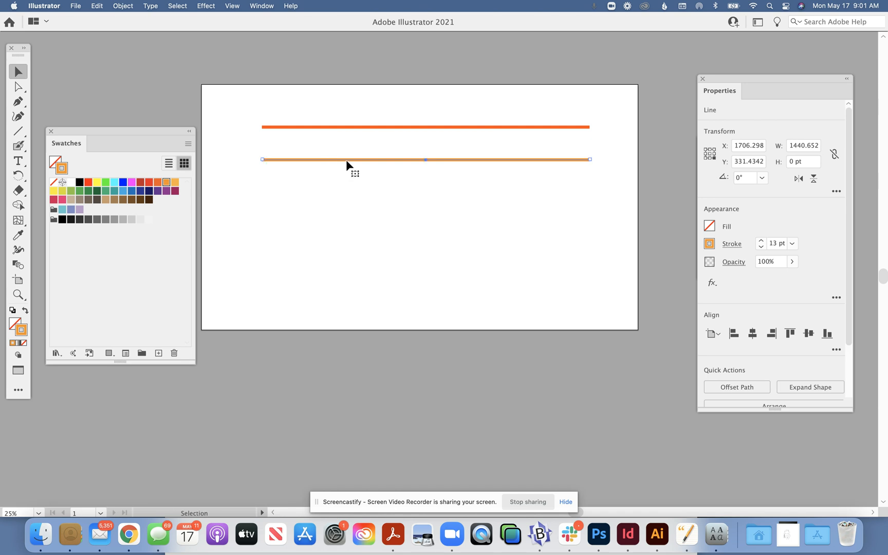
{"action": "left_click_drag", "start_coordinate": [346, 160], "coordinate": [345, 198]}
{"action": "left_click", "coordinate": [132, 182]}
{"action": "left_click", "coordinate": [241, 187]}
{"action": "left_click", "coordinate": [317, 197]}
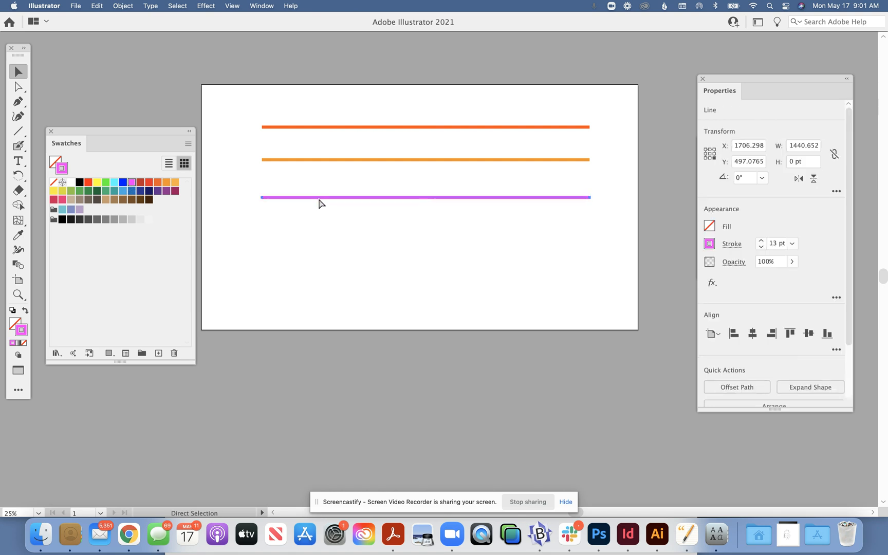
{"action": "left_click", "coordinate": [317, 204]}
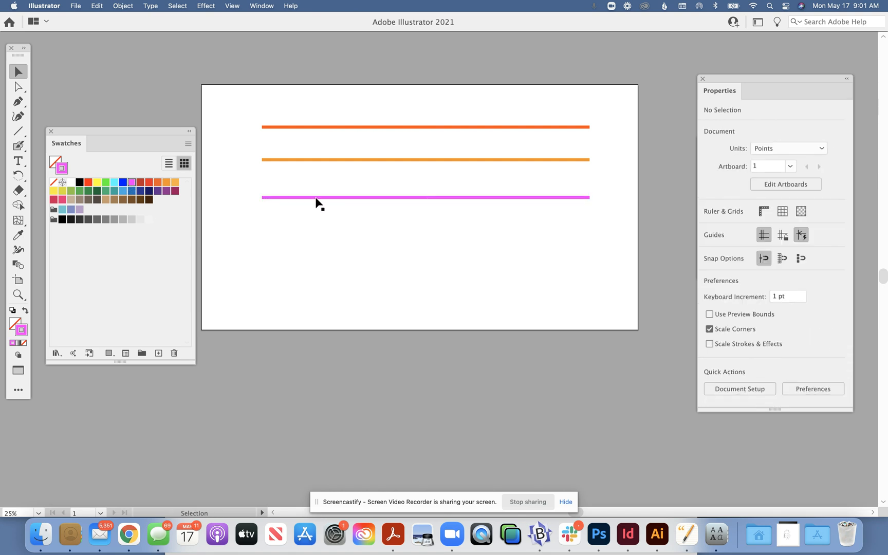
Duplicate the magenta line about 161 pt straight below itself and give the copy a light teal stroke
{"action": "left_click_drag", "start_coordinate": [315, 197], "coordinate": [312, 233]}
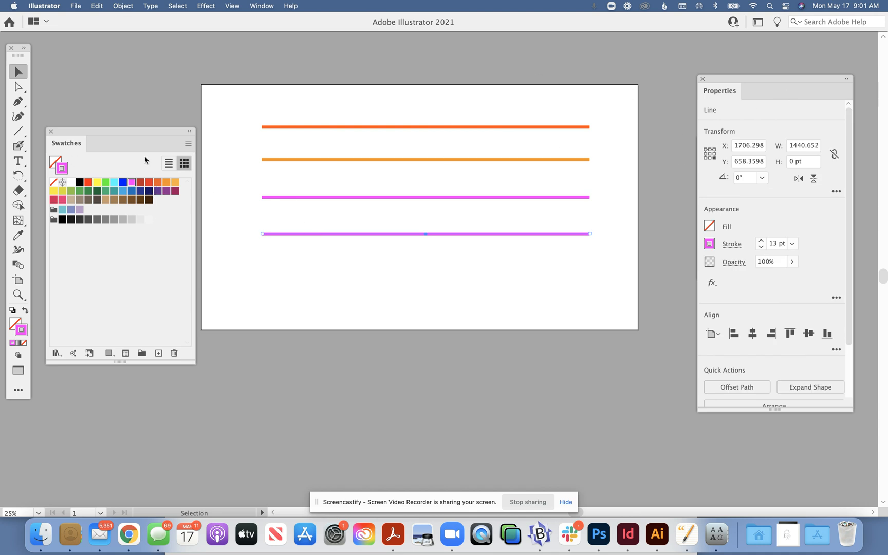
{"action": "left_click", "coordinate": [63, 210]}
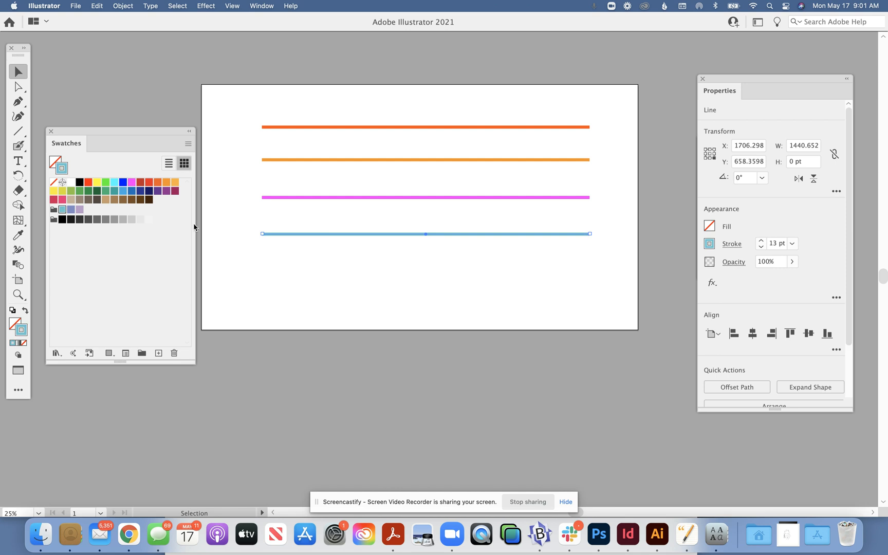
{"action": "left_click", "coordinate": [250, 227]}
Duplicate the teal line about 146 pt straight below itself and give the copy a dark blue stroke
{"action": "key", "text": "a"}
{"action": "key", "text": "v"}
{"action": "left_click_drag", "start_coordinate": [292, 234], "coordinate": [287, 267]}
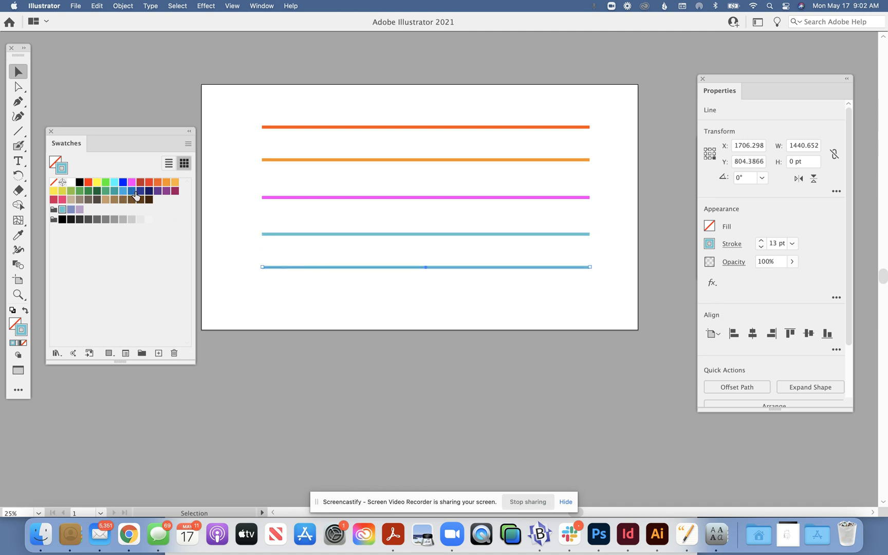
{"action": "left_click", "coordinate": [140, 191]}
{"action": "left_click", "coordinate": [208, 190]}
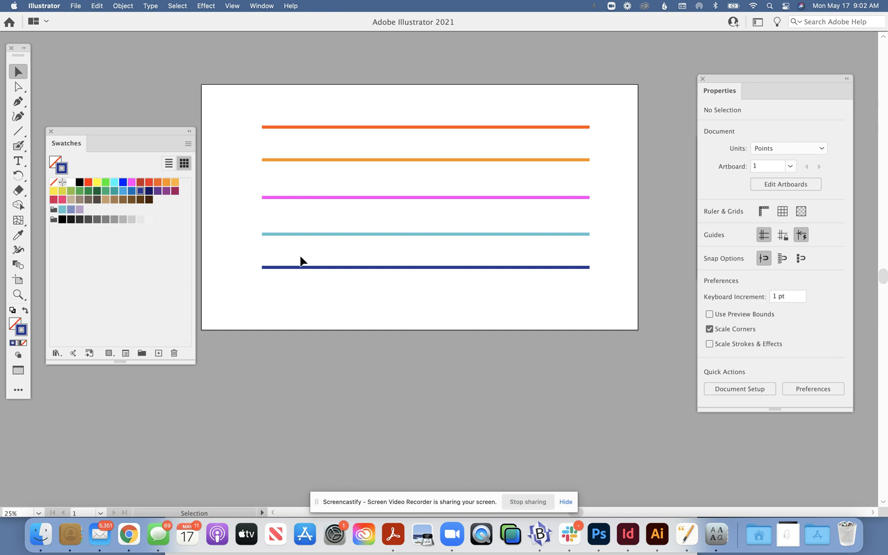
{"action": "left_click", "coordinate": [343, 268]}
{"action": "left_click", "coordinate": [247, 94]}
Distribute the vertical spacing of all five lines evenly, aligned to the selection
{"action": "left_click_drag", "start_coordinate": [326, 95], "coordinate": [491, 301]}
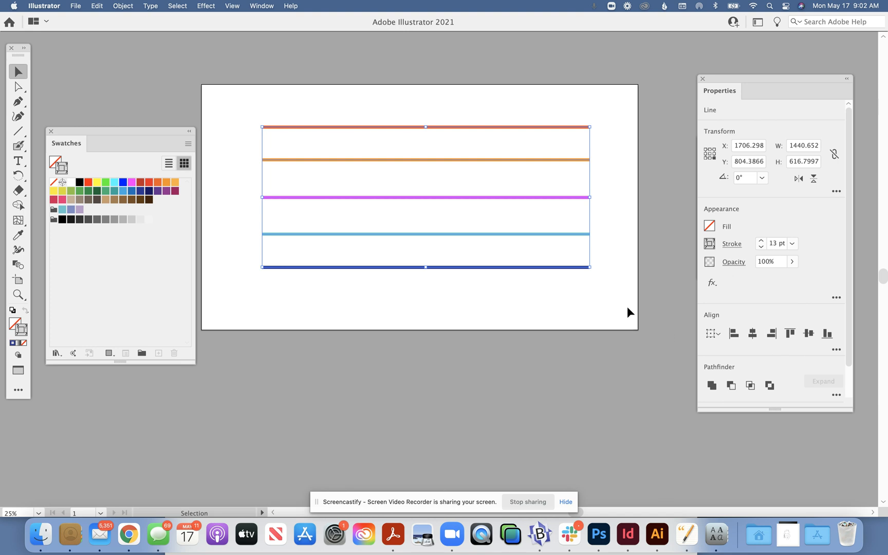
{"action": "left_click", "coordinate": [837, 350]}
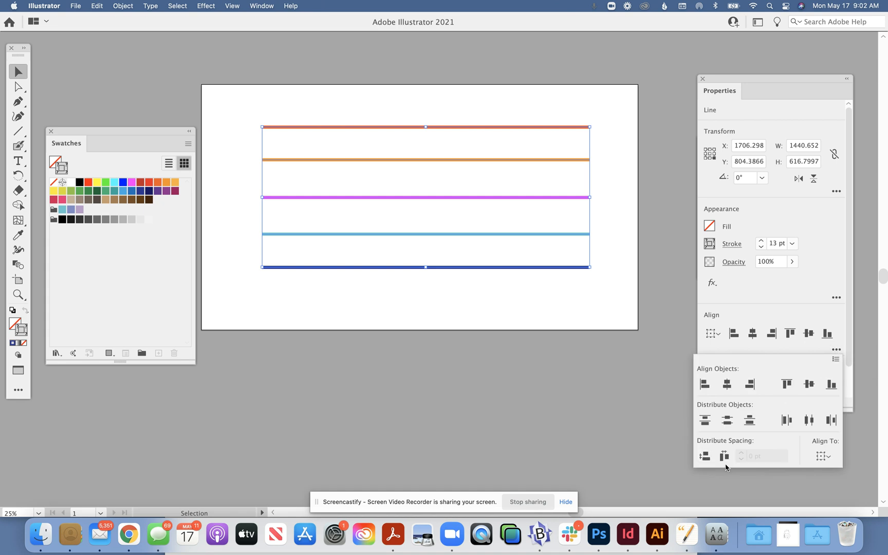
{"action": "left_click", "coordinate": [828, 456]}
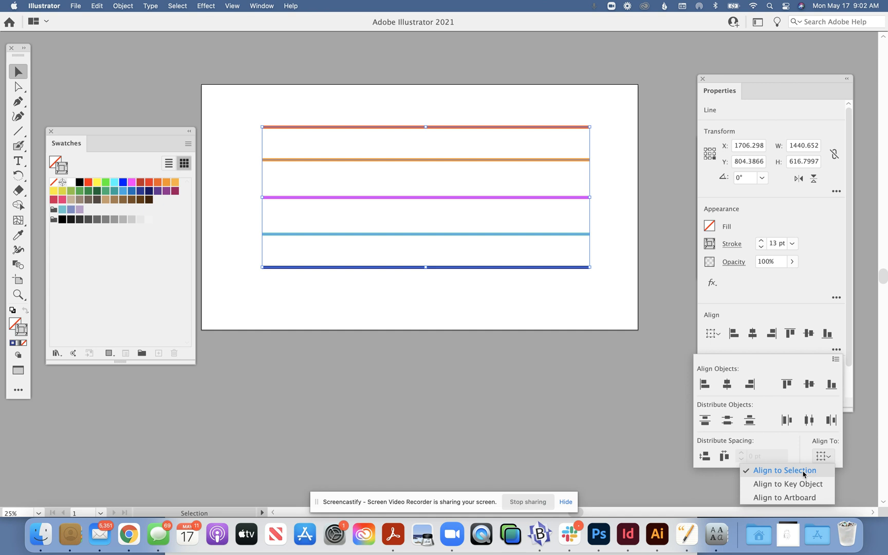
{"action": "left_click", "coordinate": [704, 458]}
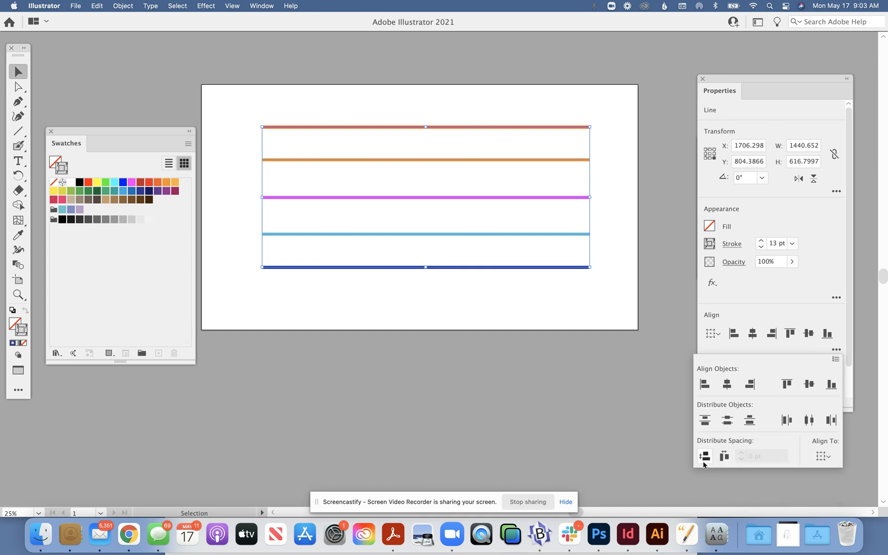
{"action": "left_click", "coordinate": [705, 457]}
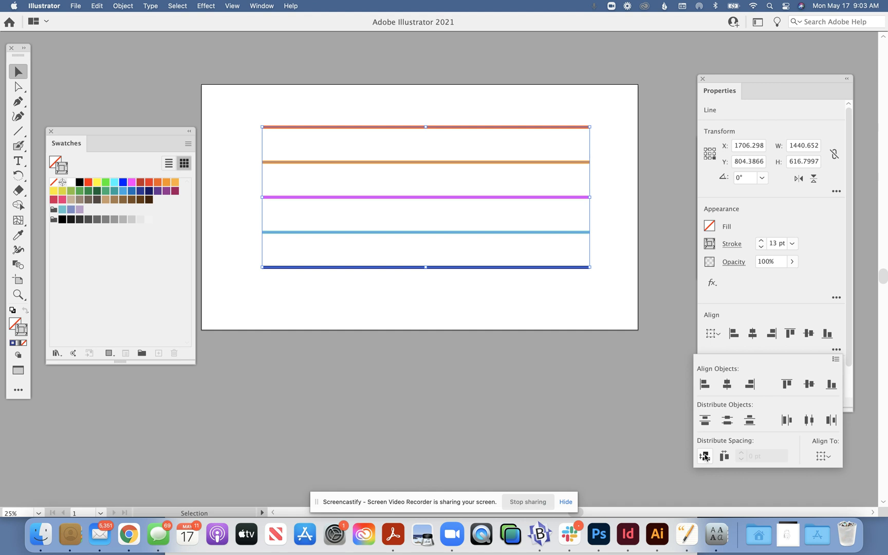
{"action": "left_click", "coordinate": [623, 319]}
{"action": "left_click", "coordinate": [623, 317]}
Select all five lines and set the blend options to Specified Steps with 4 steps
{"action": "left_click_drag", "start_coordinate": [261, 95], "coordinate": [633, 329]}
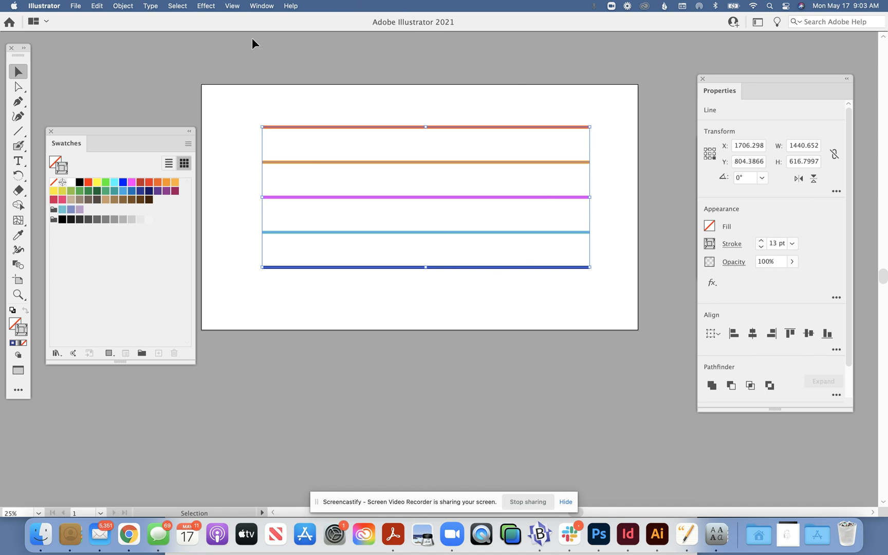
{"action": "left_click", "coordinate": [120, 4]}
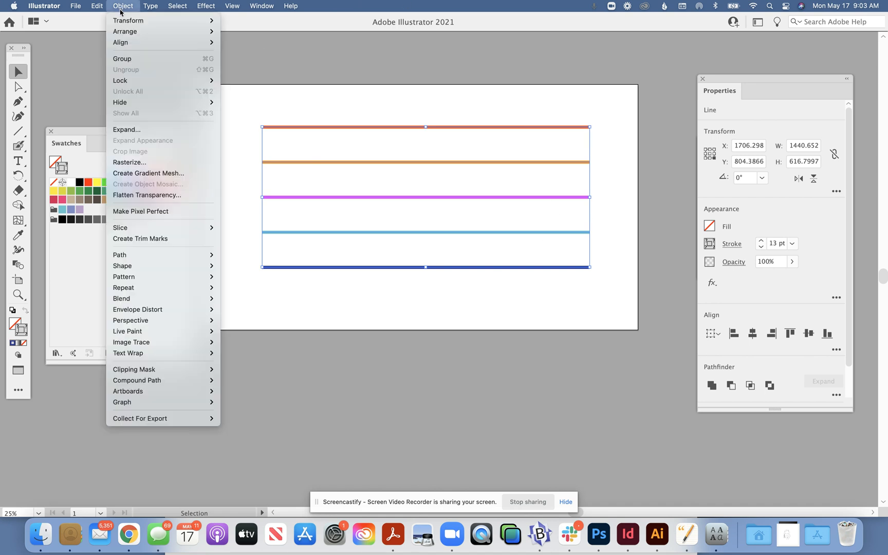
{"action": "mouse_move", "coordinate": [148, 299]}
{"action": "mouse_move", "coordinate": [211, 303]}
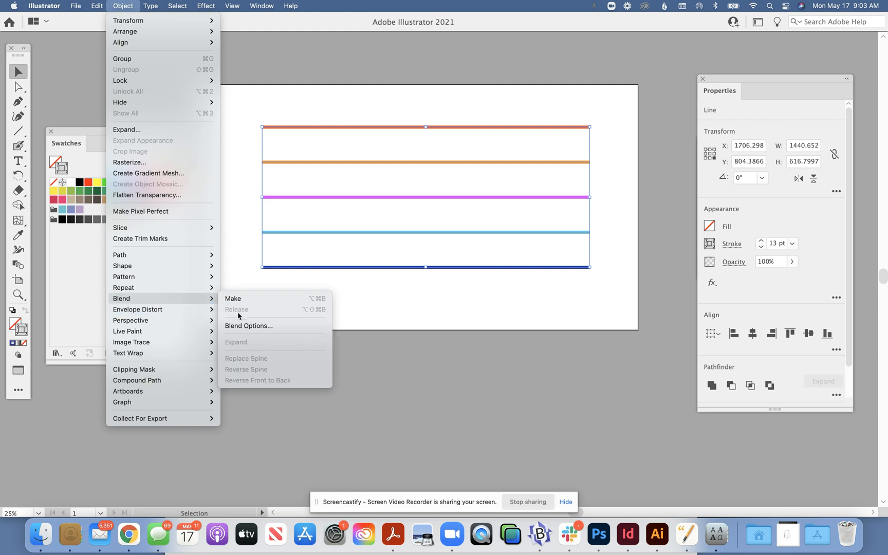
{"action": "left_click", "coordinate": [242, 323]}
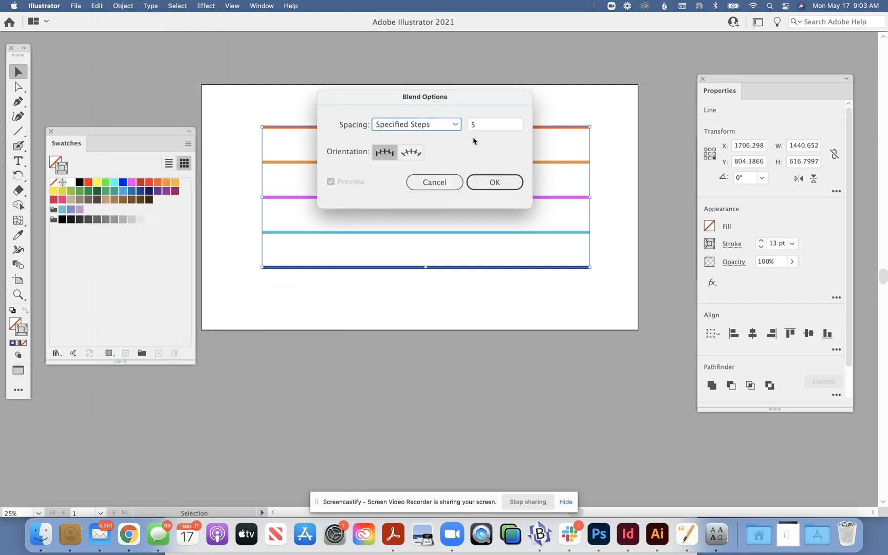
{"action": "left_click", "coordinate": [481, 129]}
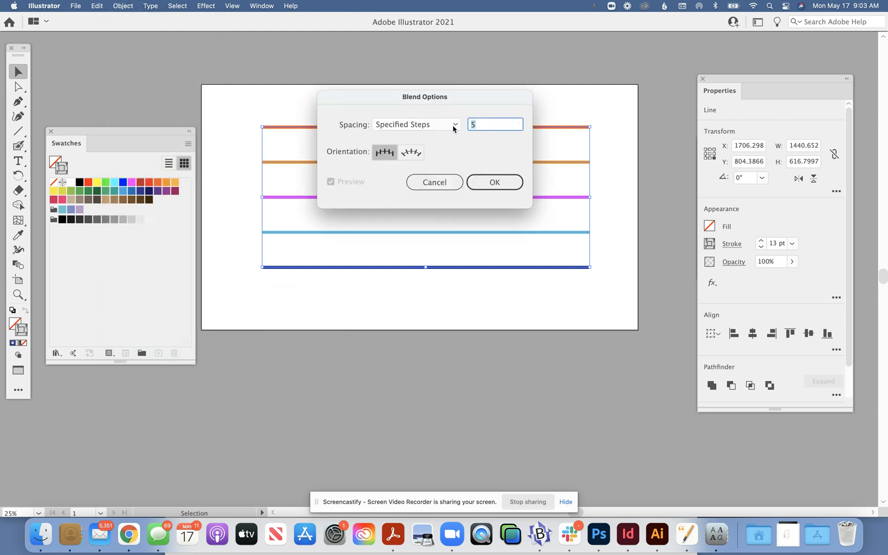
{"action": "type", "text": "4"}
{"action": "left_click", "coordinate": [402, 124]}
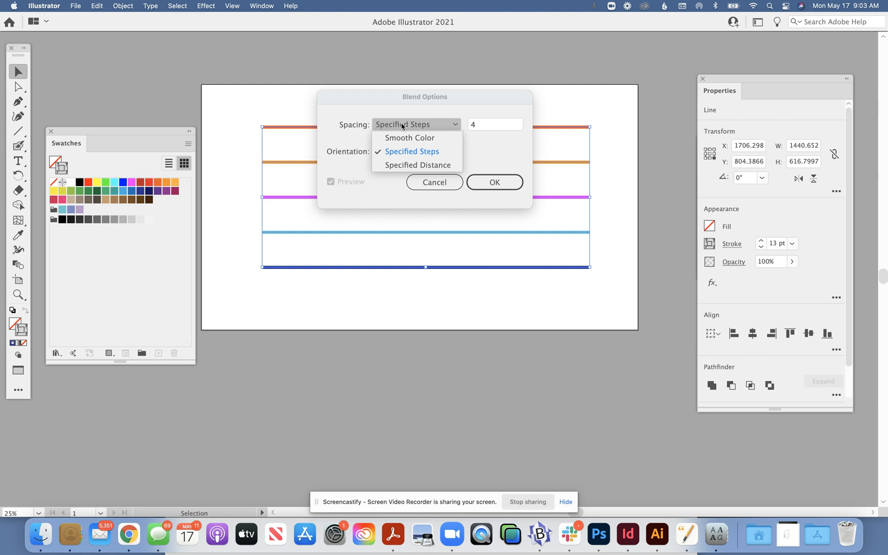
{"action": "left_click", "coordinate": [402, 125]}
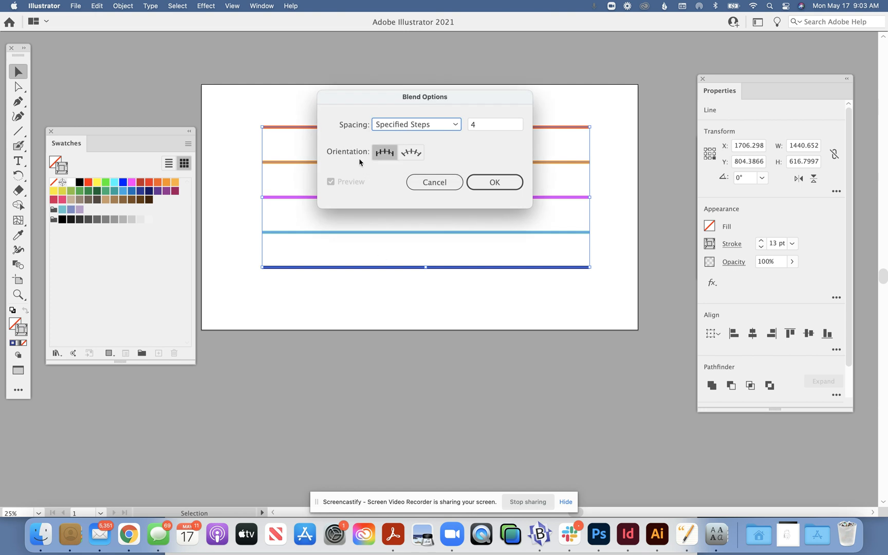
{"action": "left_click", "coordinate": [488, 184]}
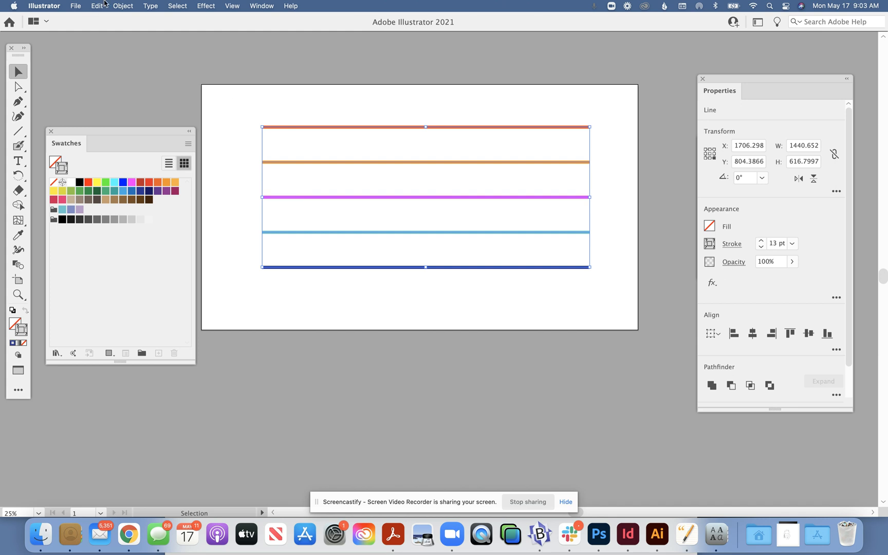
Make a blend from the five selected lines, then deselect it
{"action": "left_click", "coordinate": [122, 6]}
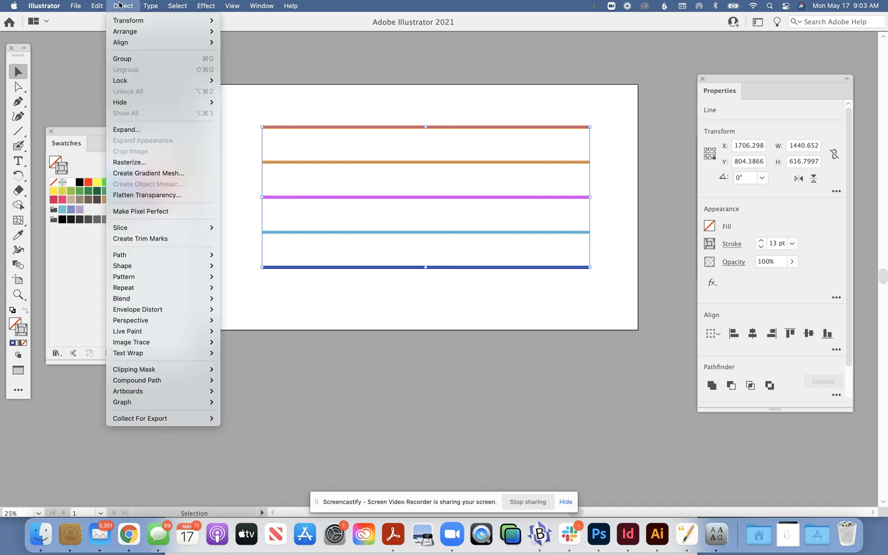
{"action": "mouse_move", "coordinate": [154, 301]}
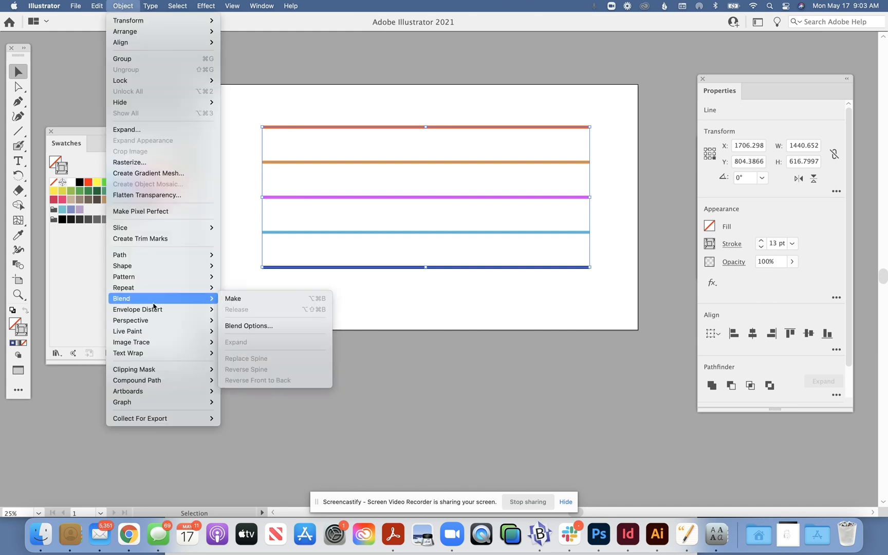
{"action": "left_click", "coordinate": [233, 301]}
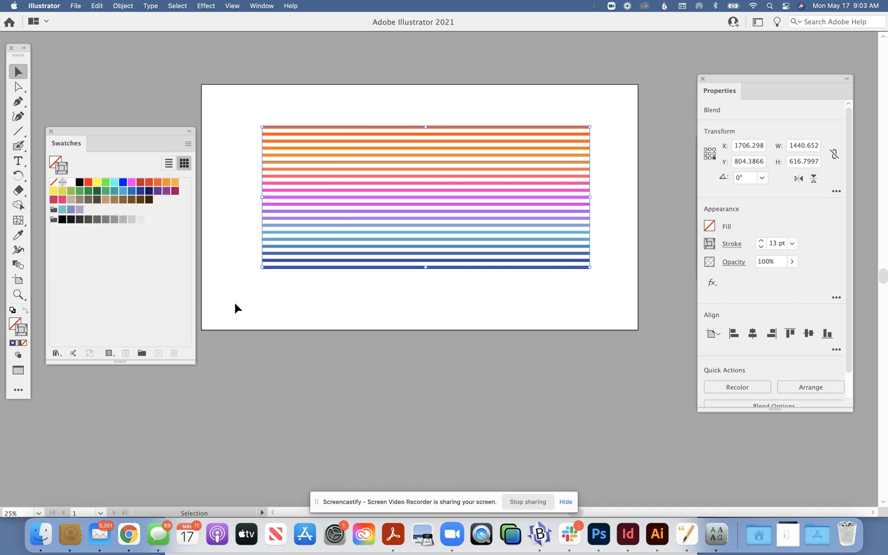
{"action": "left_click", "coordinate": [310, 304]}
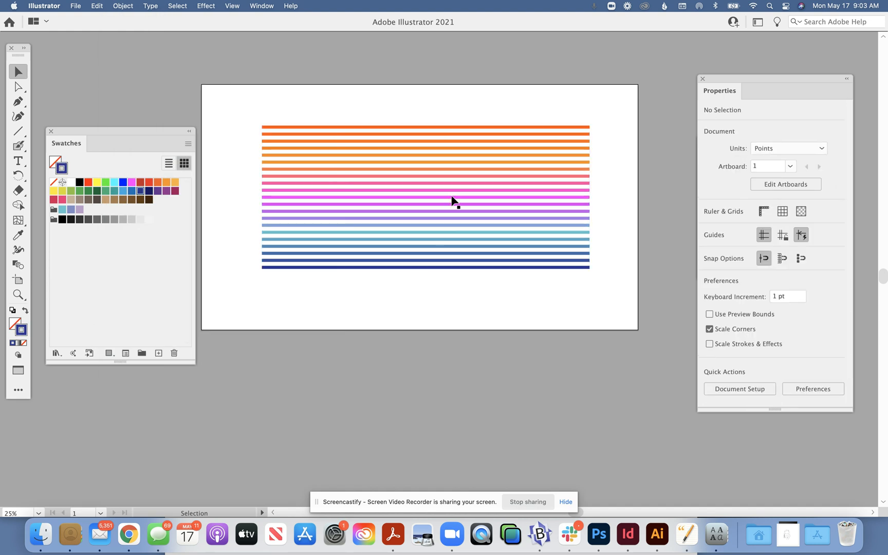
Select only the second of the five original lines in the blend and set its stroke to light gray
{"action": "left_click", "coordinate": [480, 180]}
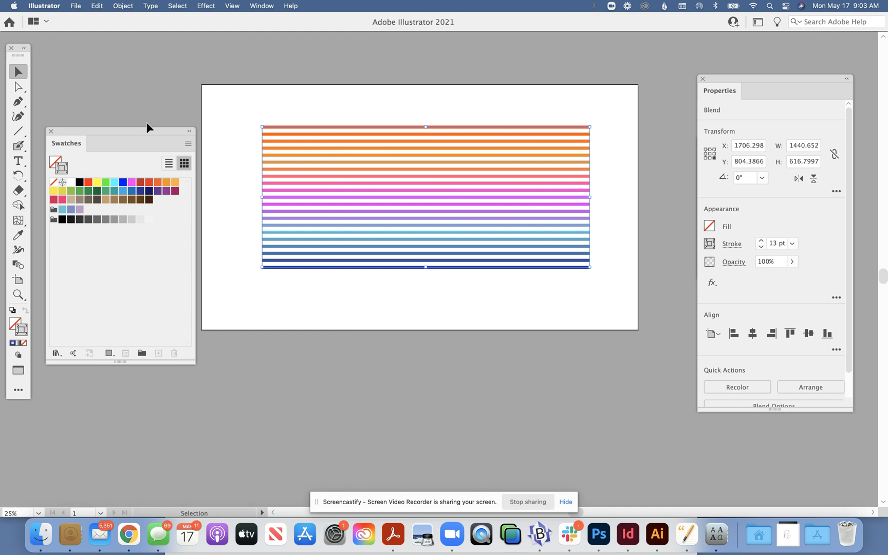
{"action": "left_click", "coordinate": [17, 85]}
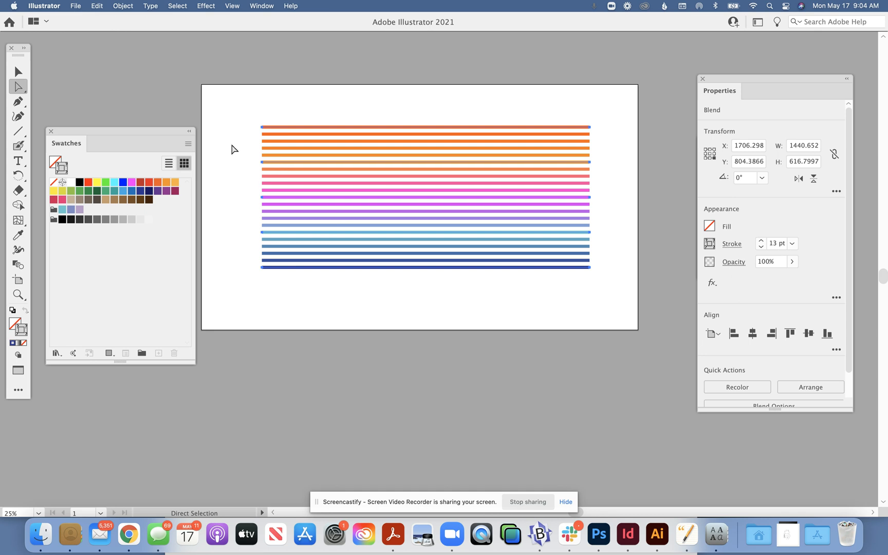
{"action": "left_click", "coordinate": [234, 147]}
{"action": "left_click", "coordinate": [282, 163]}
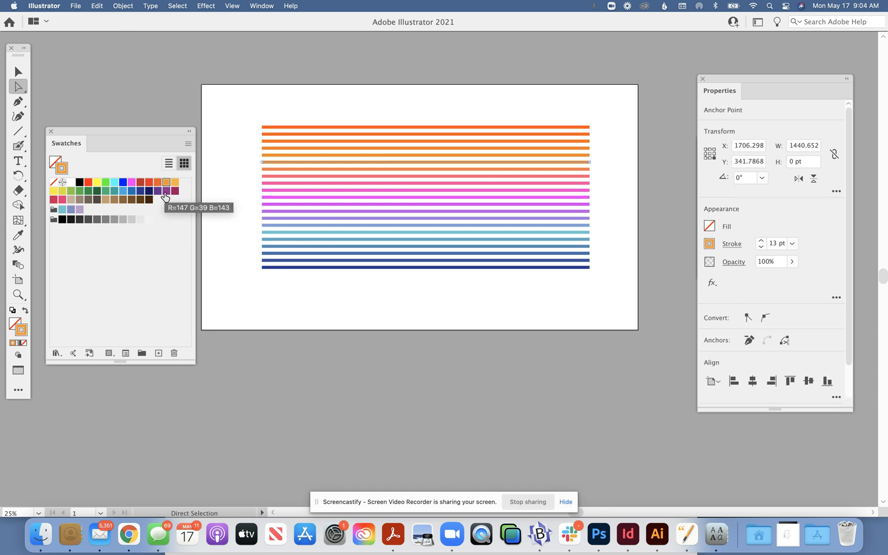
{"action": "left_click", "coordinate": [130, 220]}
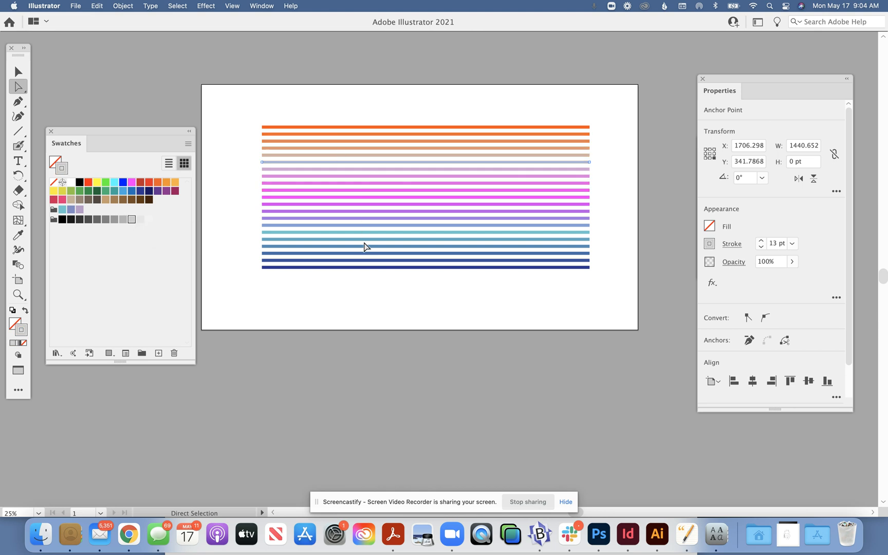
Recolour the blend's original teal line light orange and its topmost line dark magenta, leaving the blend deselected
{"action": "left_click", "coordinate": [323, 232]}
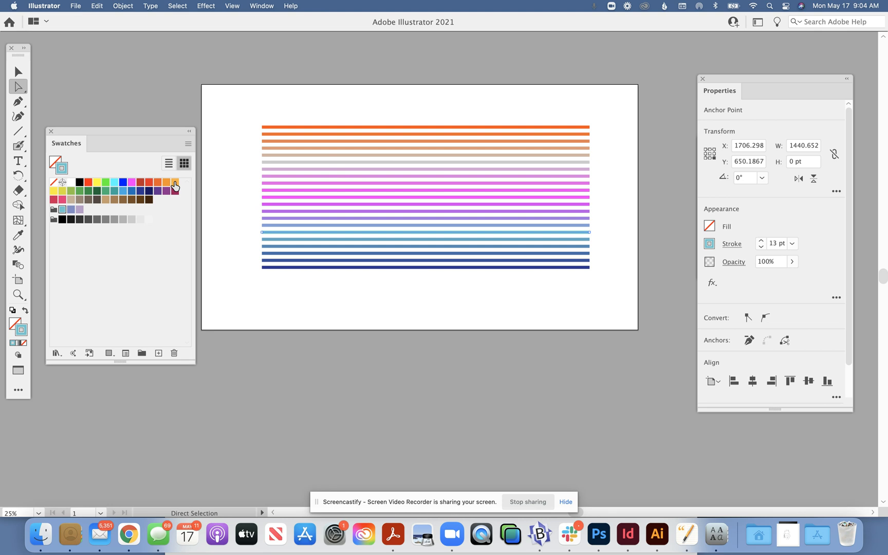
{"action": "left_click", "coordinate": [175, 184]}
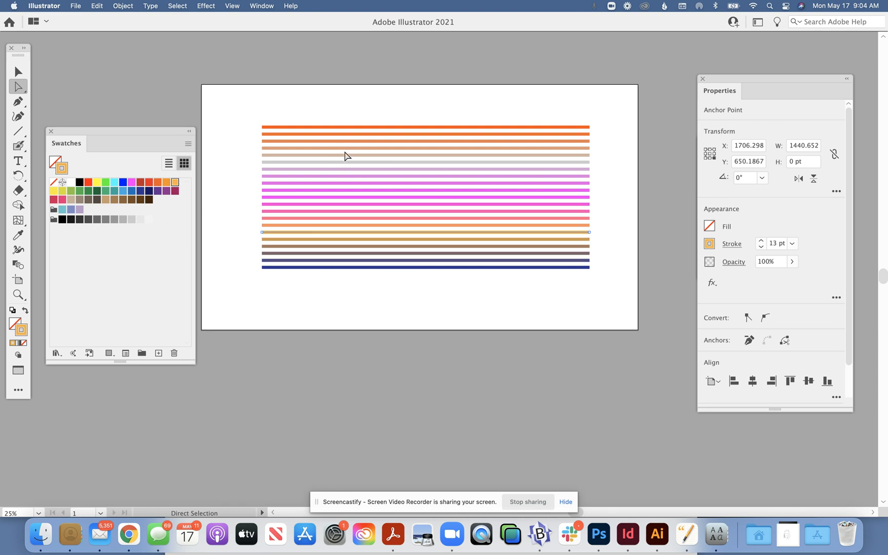
{"action": "left_click", "coordinate": [343, 127]}
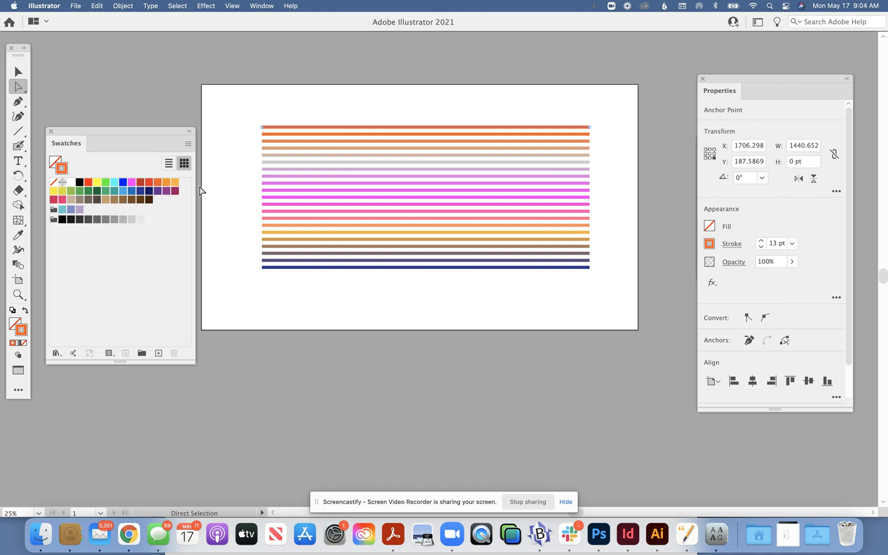
{"action": "left_click", "coordinate": [174, 191]}
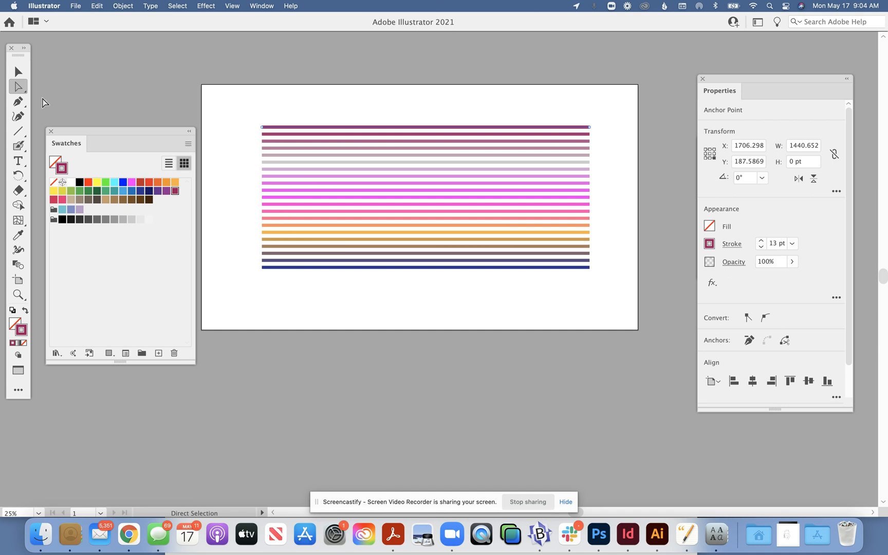
{"action": "left_click", "coordinate": [17, 72]}
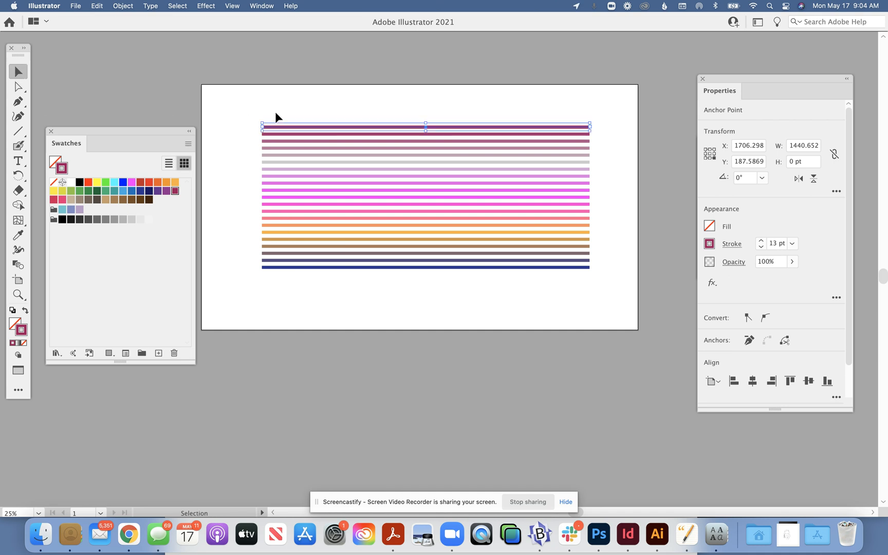
{"action": "left_click", "coordinate": [258, 107]}
Apply a horizontal Arc warp with 100% bend to the whole blend
{"action": "left_click_drag", "start_coordinate": [273, 127], "coordinate": [608, 326]}
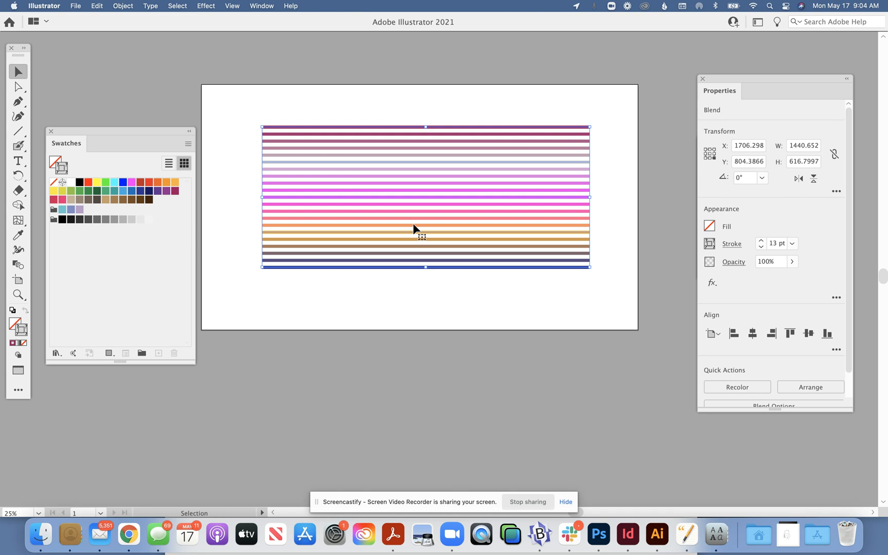
{"action": "left_click", "coordinate": [206, 6]}
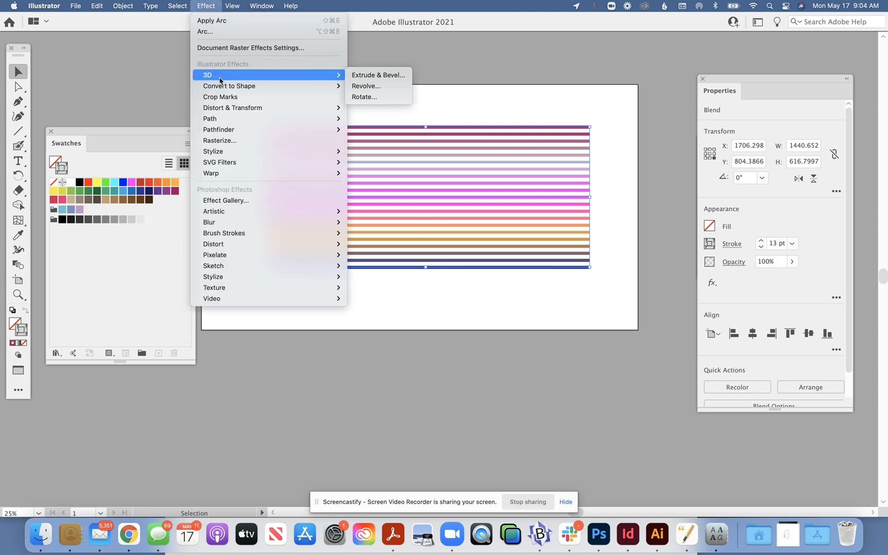
{"action": "mouse_move", "coordinate": [222, 175]}
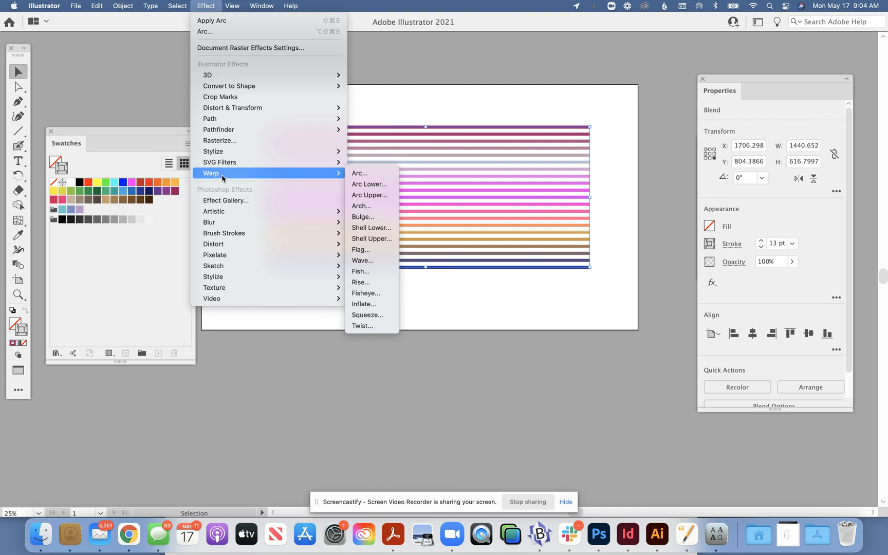
{"action": "left_click", "coordinate": [354, 175]}
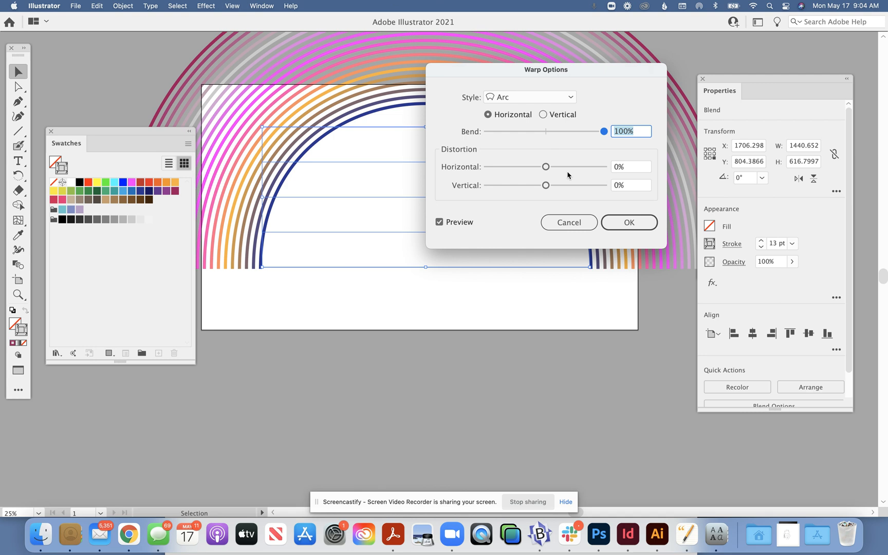
{"action": "left_click", "coordinate": [630, 222]}
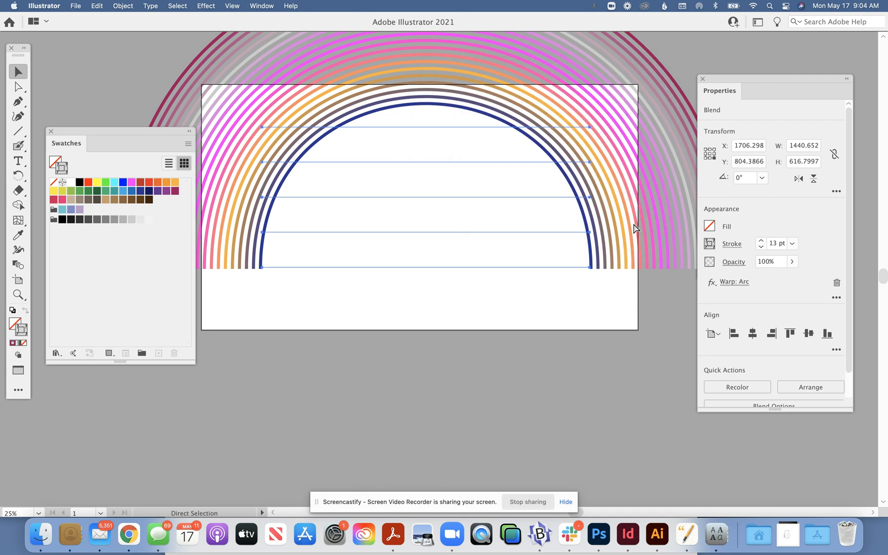
Try scaling the arched blend down to about 822 by 352 pt so it fits the artboard, and undo the scaling
{"action": "key", "text": "super+minus"}
{"action": "key", "text": "super+minus"}
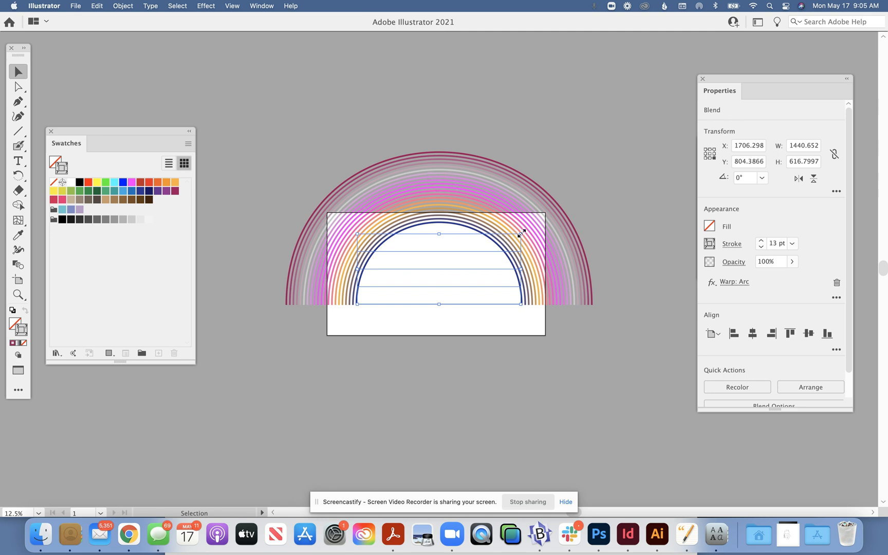
{"action": "left_click_drag", "start_coordinate": [521, 234], "coordinate": [481, 259]}
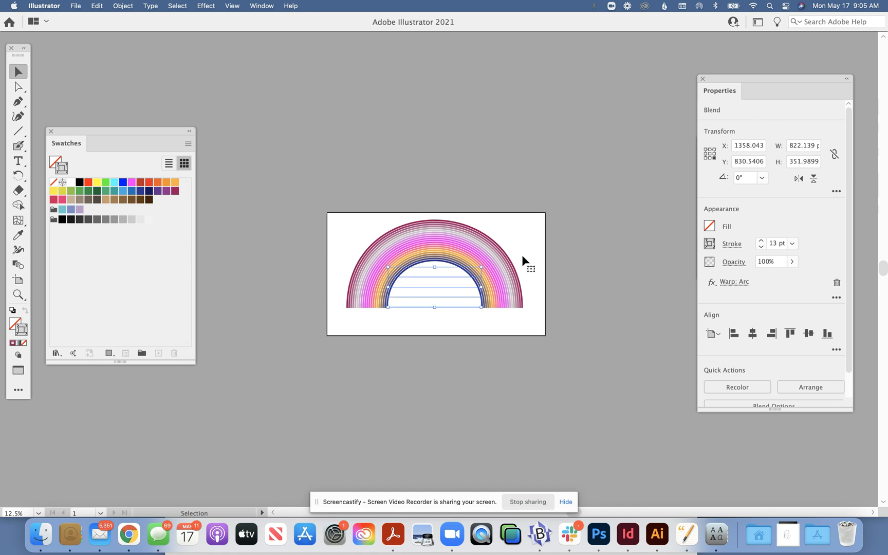
{"action": "key", "text": "super+z"}
{"action": "key", "text": "super+z"}
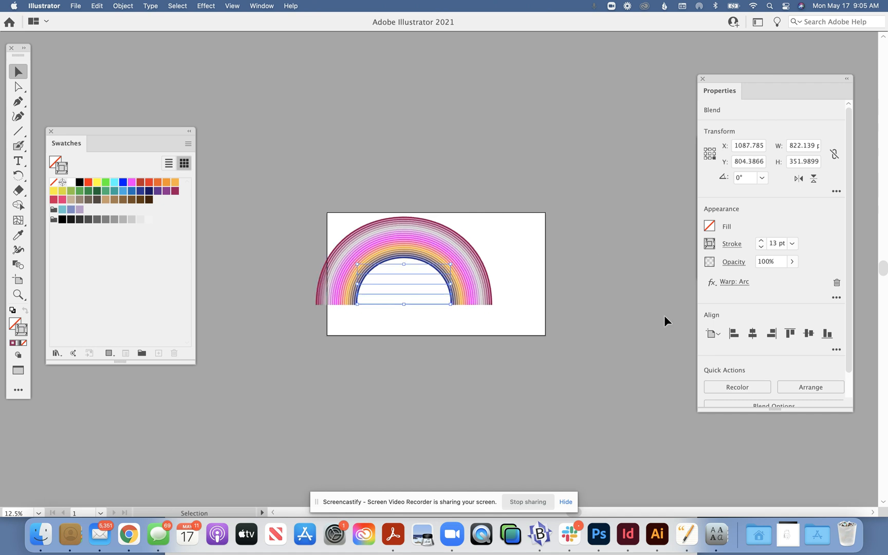
Remove the Arc warp effect from the blend
{"action": "left_click", "coordinate": [837, 283]}
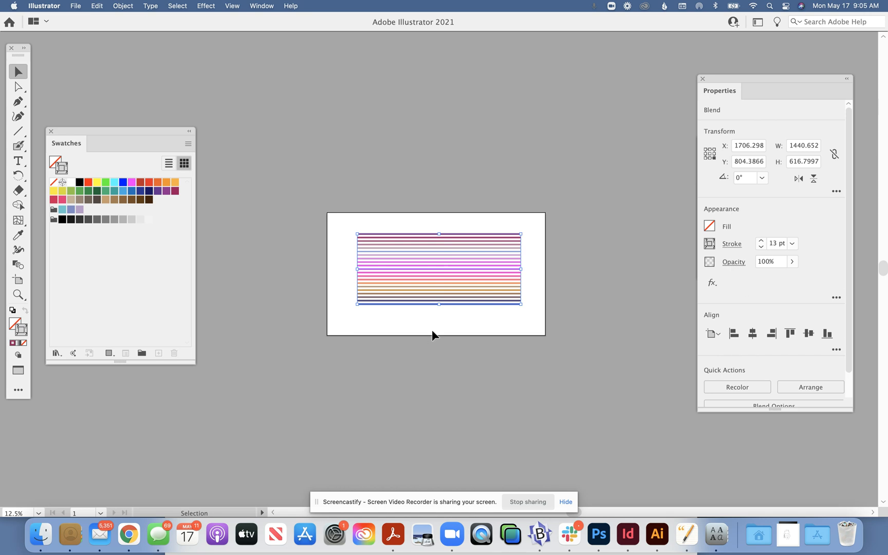
{"action": "key", "text": "super+equal"}
{"action": "key", "text": "super+equal"}
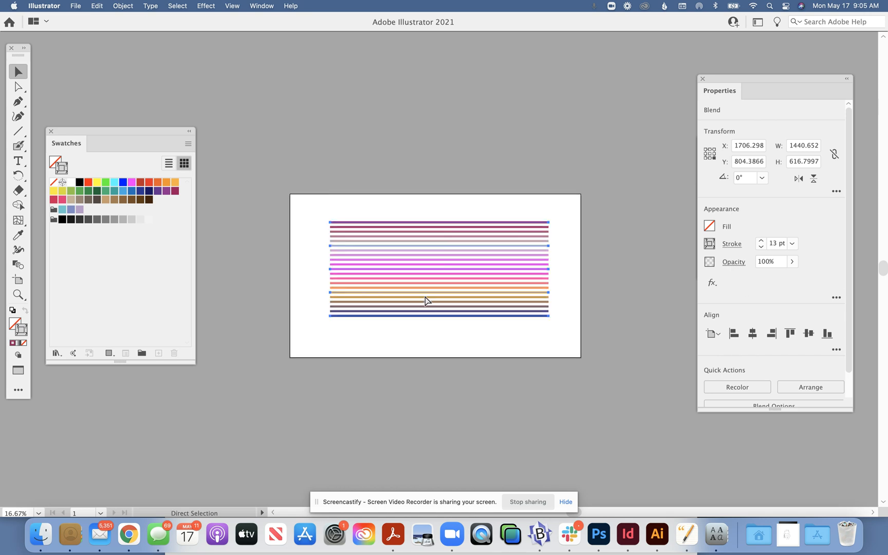
Preview a Zig Zag effect on the blend with 19 pt absolute size, 21 ridges per segment and smooth points, and cancel it
{"action": "left_click", "coordinate": [211, 6]}
{"action": "mouse_move", "coordinate": [228, 109]}
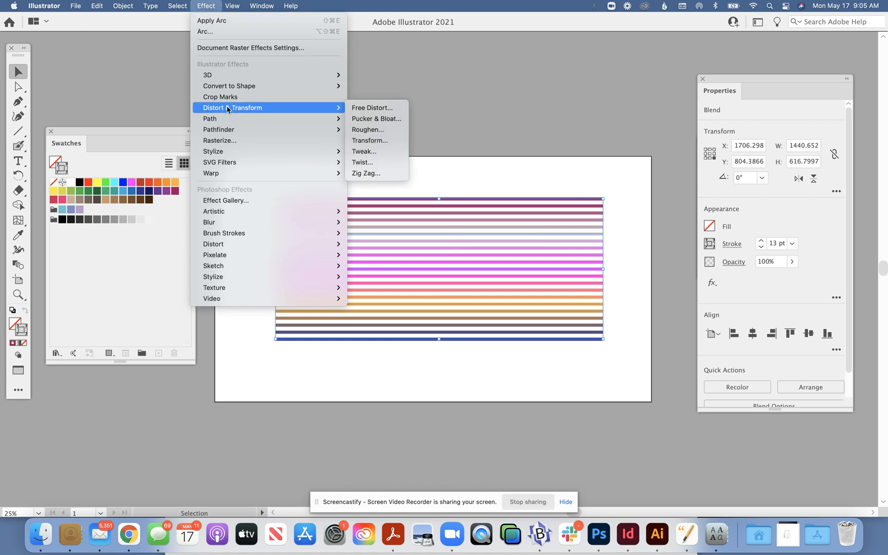
{"action": "left_click", "coordinate": [386, 175]}
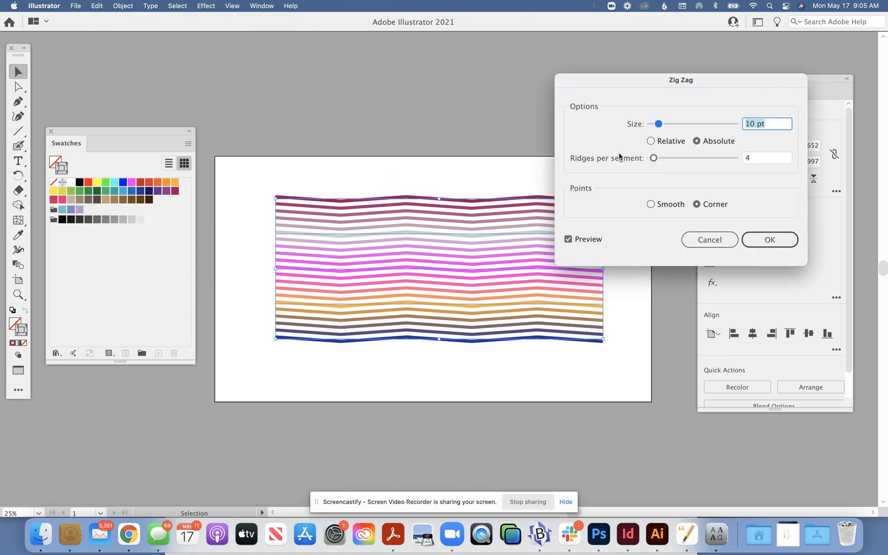
{"action": "left_click_drag", "start_coordinate": [652, 160], "coordinate": [670, 160]}
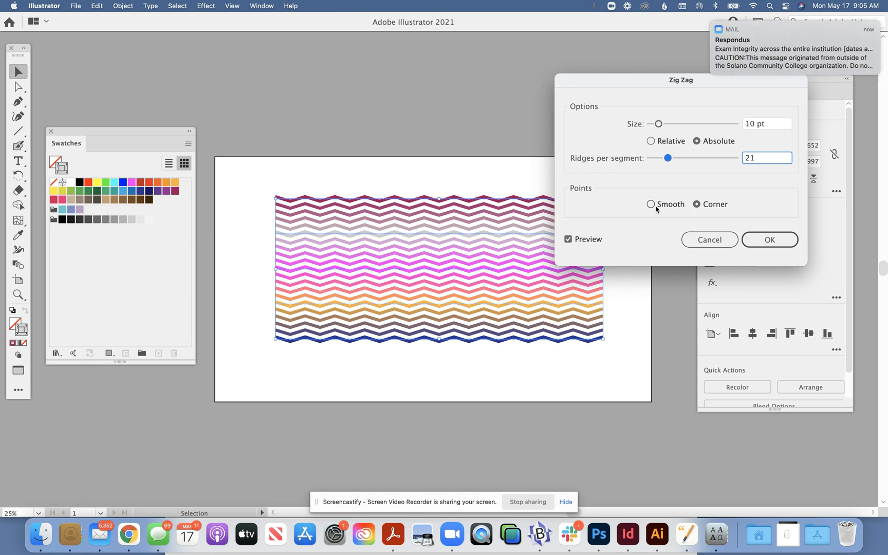
{"action": "left_click", "coordinate": [650, 206]}
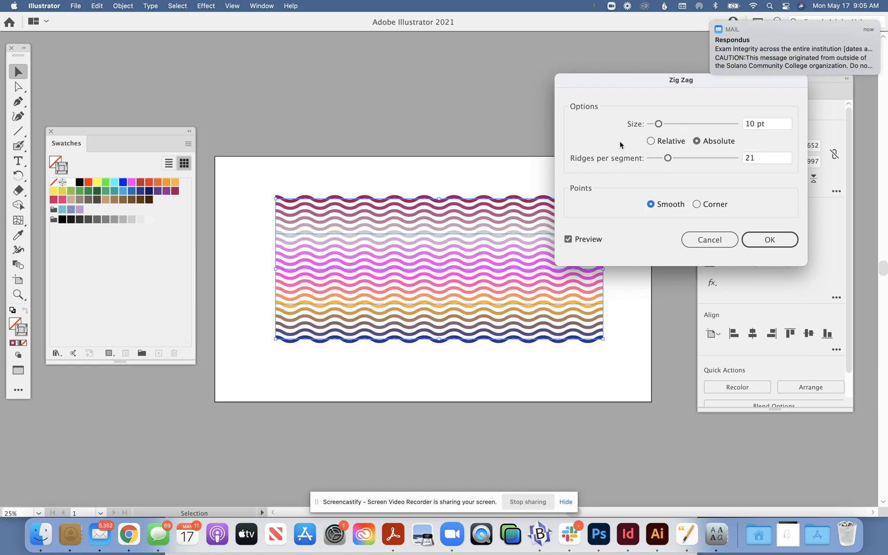
{"action": "left_click", "coordinate": [658, 124]}
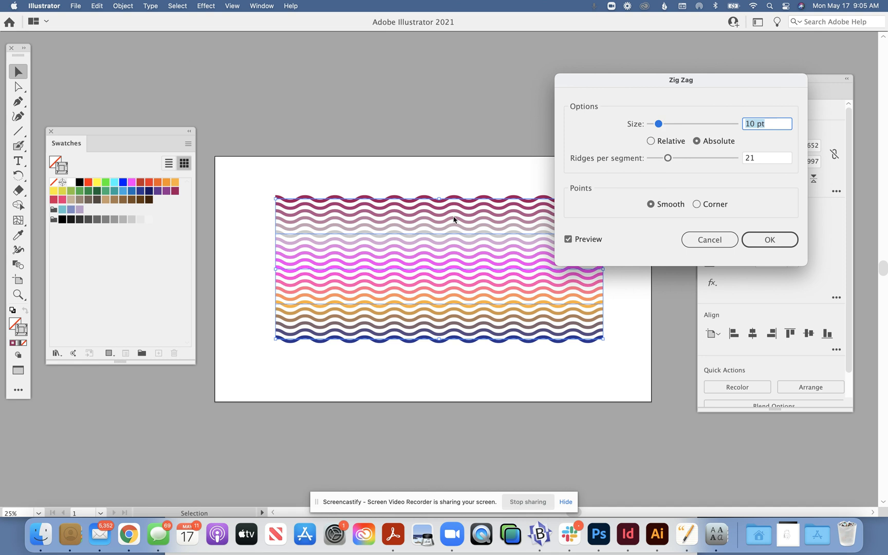
{"action": "left_click_drag", "start_coordinate": [659, 125], "coordinate": [666, 125]}
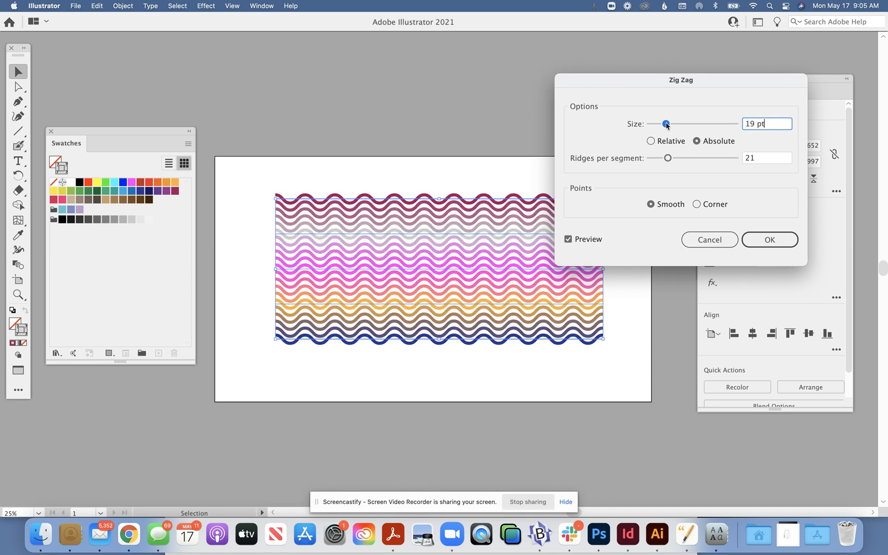
{"action": "left_click", "coordinate": [727, 240]}
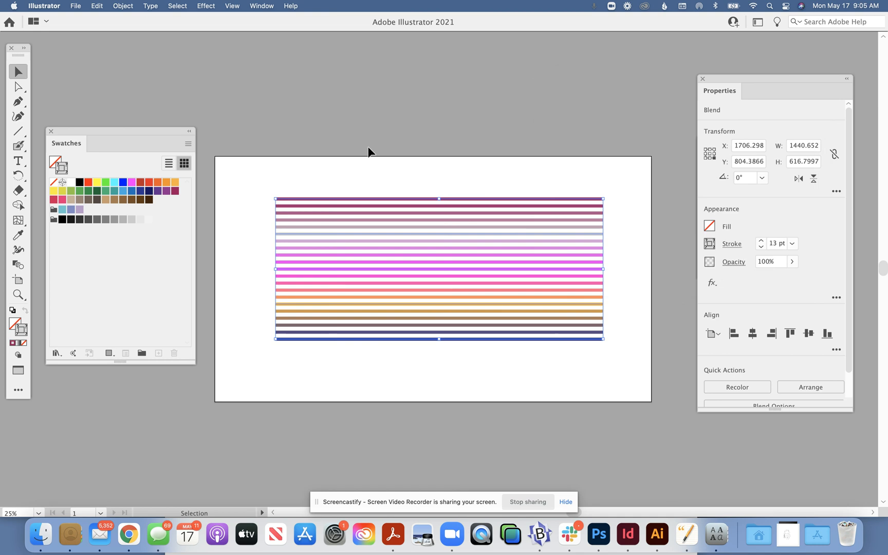
Preview a Twist effect on the blend, reducing the angle to 95° and 67°, and cancel it
{"action": "left_click", "coordinate": [206, 5]}
{"action": "mouse_move", "coordinate": [210, 174]}
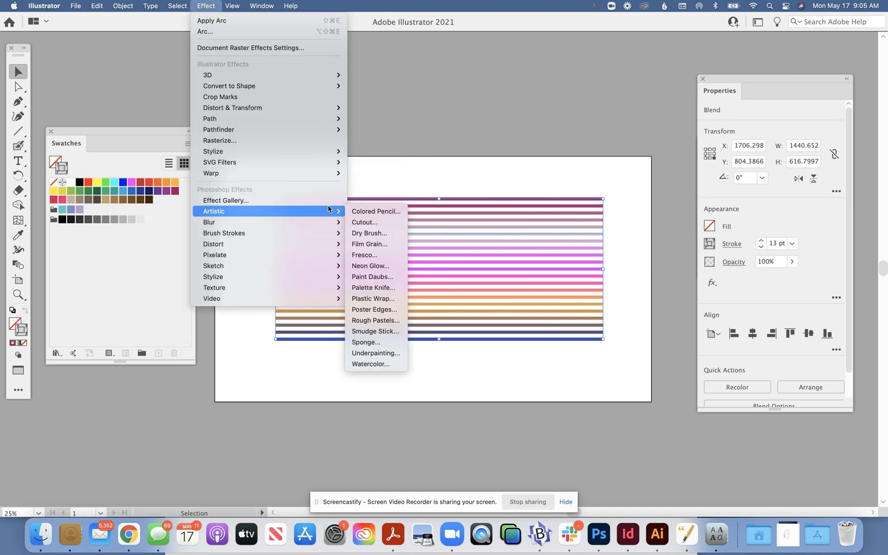
{"action": "mouse_move", "coordinate": [265, 112]}
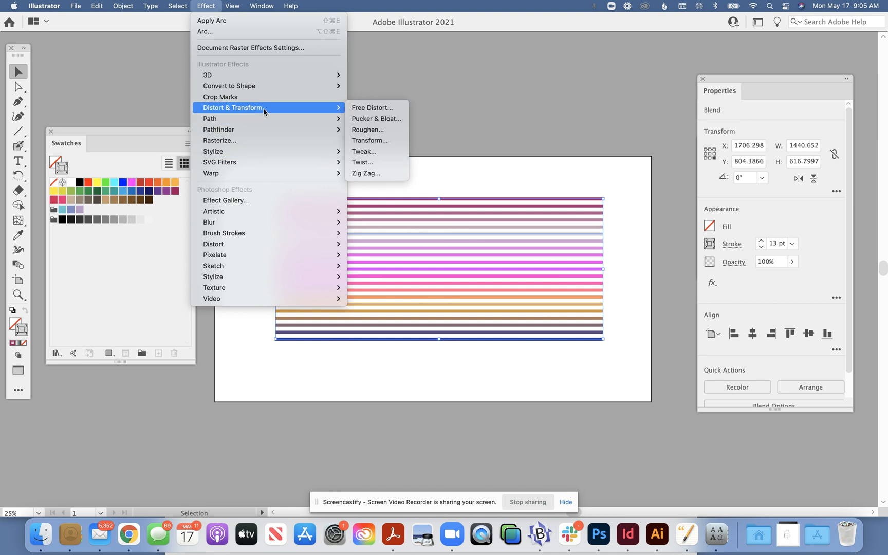
{"action": "mouse_move", "coordinate": [303, 119]}
{"action": "left_click", "coordinate": [377, 160]}
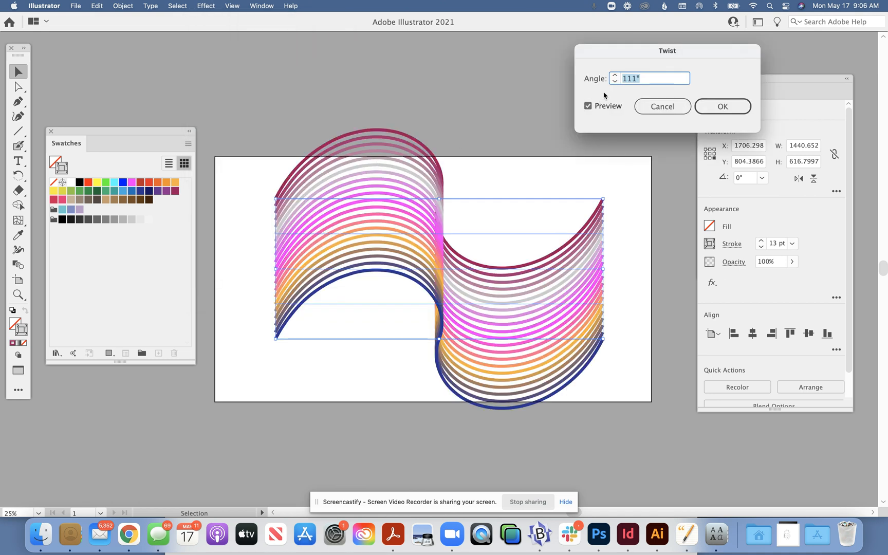
{"action": "left_click", "coordinate": [614, 81]}
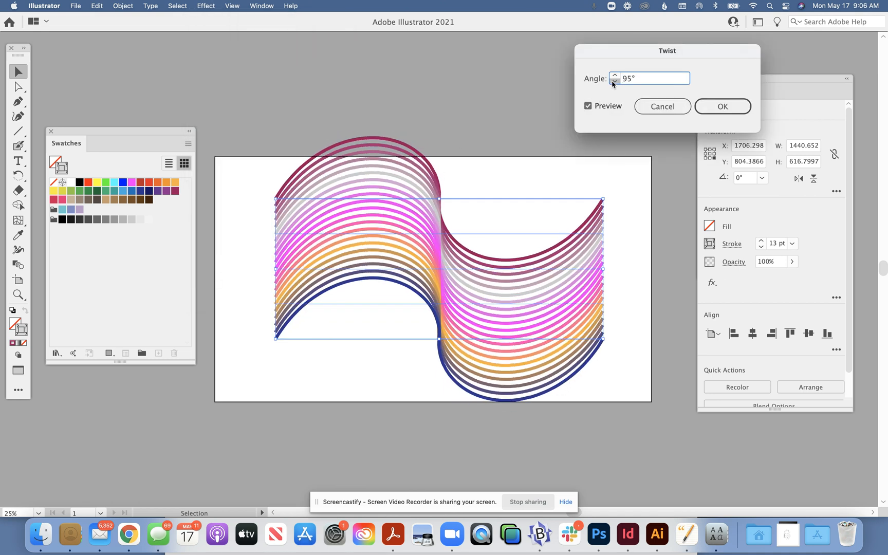
{"action": "left_click", "coordinate": [614, 81]}
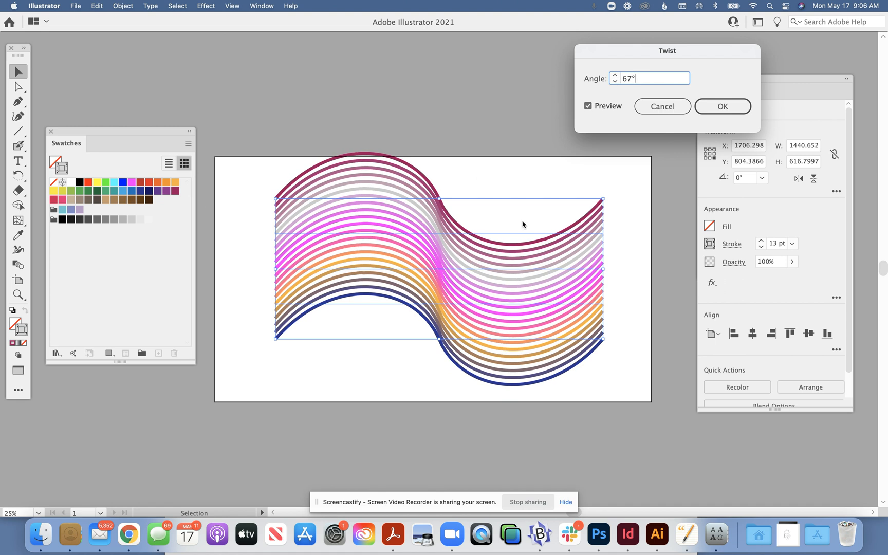
{"action": "left_click", "coordinate": [664, 111]}
Move the Properties panel down to uncover the Artboards panel and reselect the blend
{"action": "left_click", "coordinate": [611, 145]}
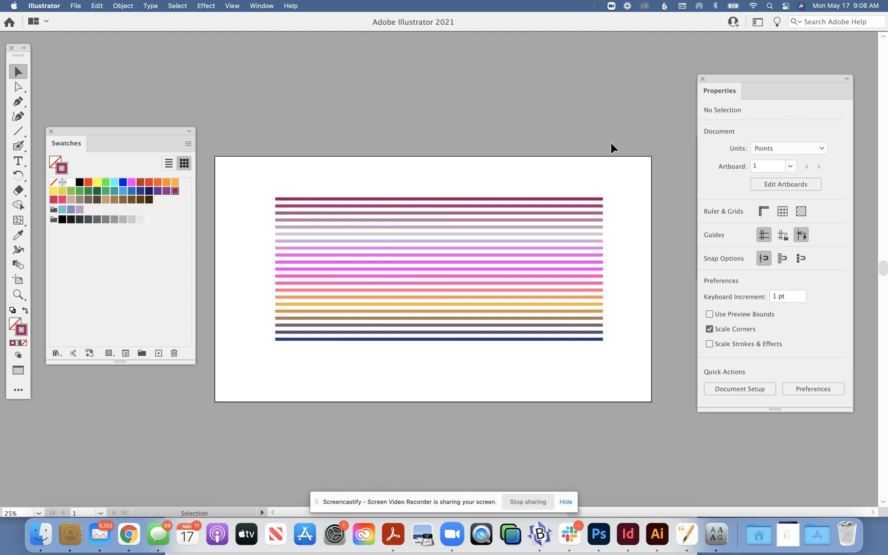
{"action": "left_click_drag", "start_coordinate": [725, 77], "coordinate": [689, 253]}
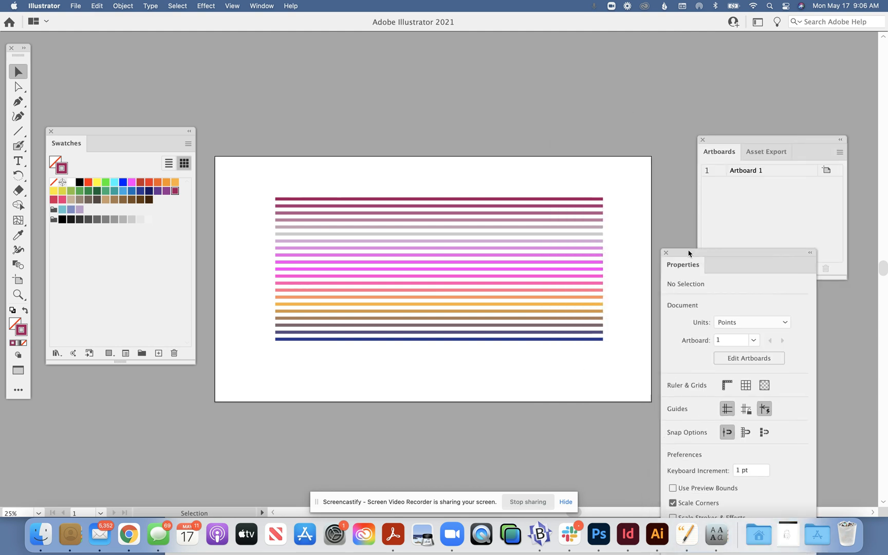
{"action": "left_click", "coordinate": [546, 227]}
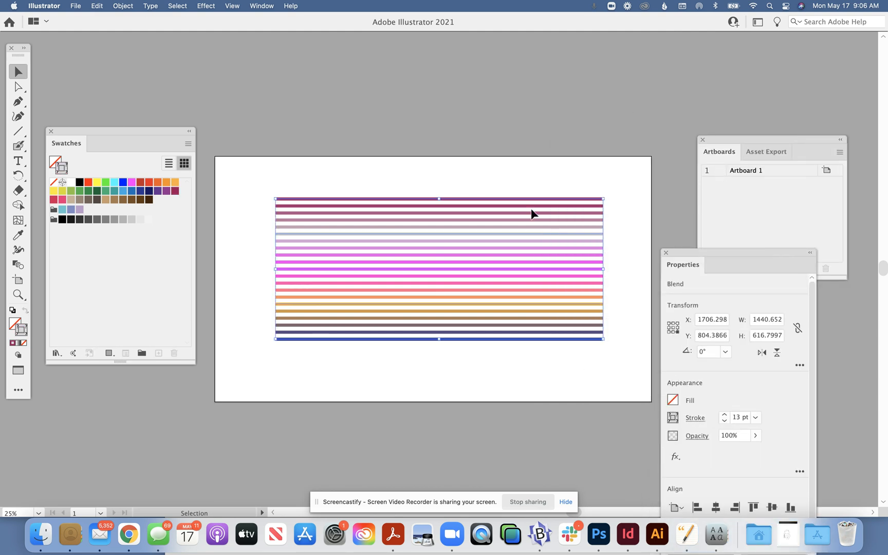
Duplicate Artboard 1 together with its blend twice, making three artboards
{"action": "double_click", "coordinate": [793, 175]}
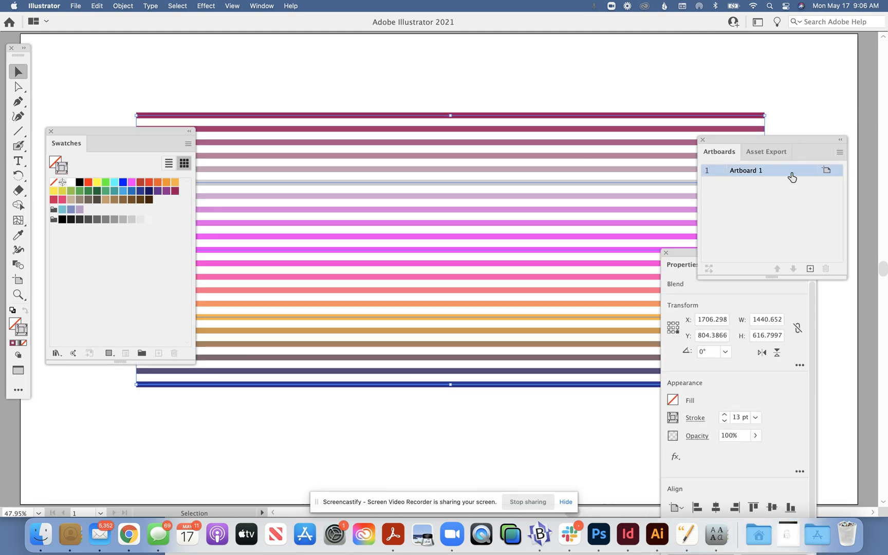
{"action": "left_click", "coordinate": [840, 153]}
{"action": "left_click", "coordinate": [831, 167]}
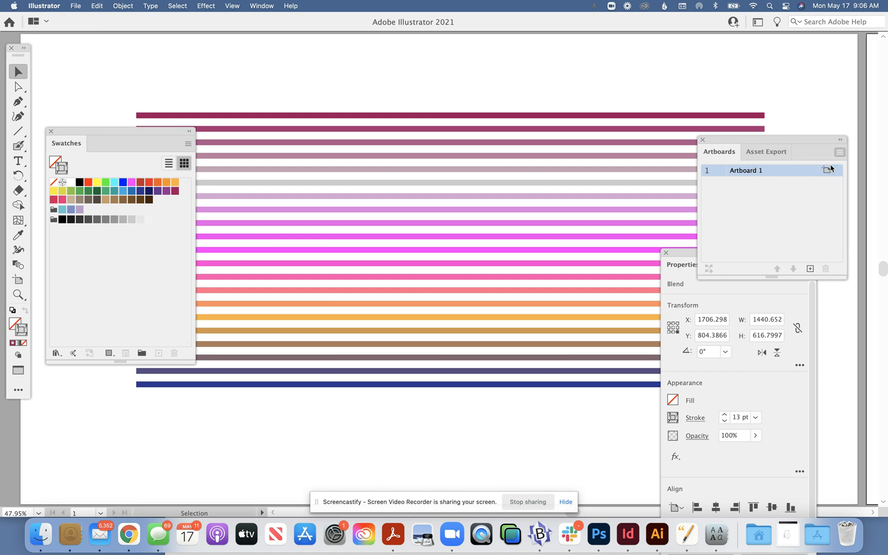
{"action": "left_click", "coordinate": [839, 154]}
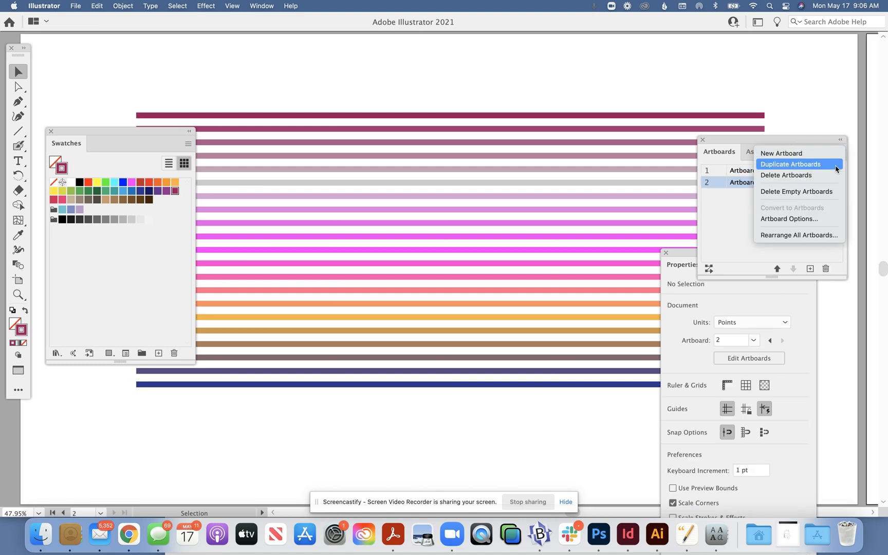
{"action": "left_click", "coordinate": [835, 165]}
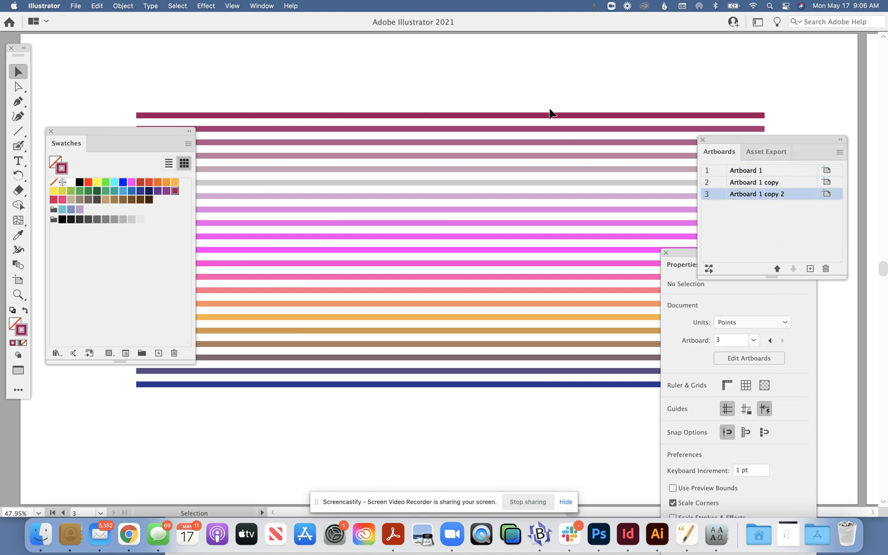
Bring the duplicated artboards into view and select the blend on Artboard 1
{"action": "key", "text": "super+minus"}
{"action": "key", "text": "super+minus"}
{"action": "key", "text": "super+minus"}
{"action": "key", "text": "super+minus"}
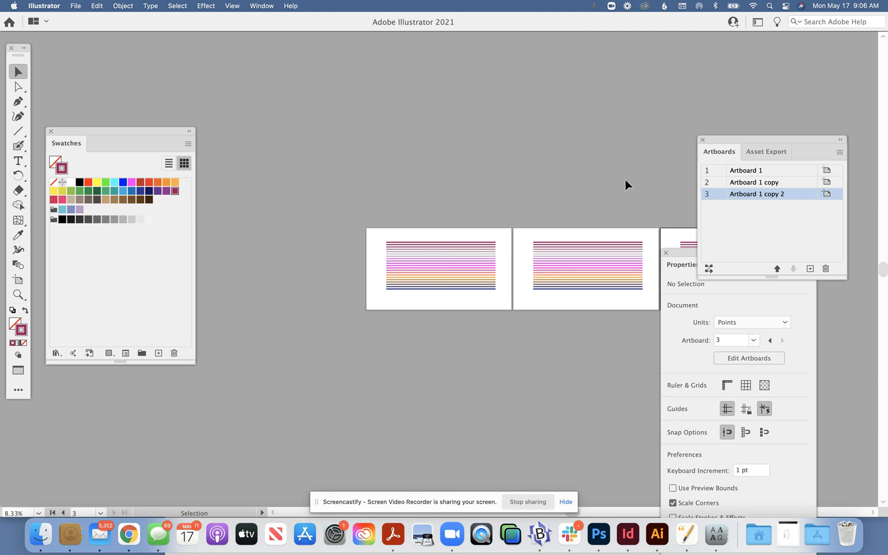
{"action": "left_click", "coordinate": [670, 253]}
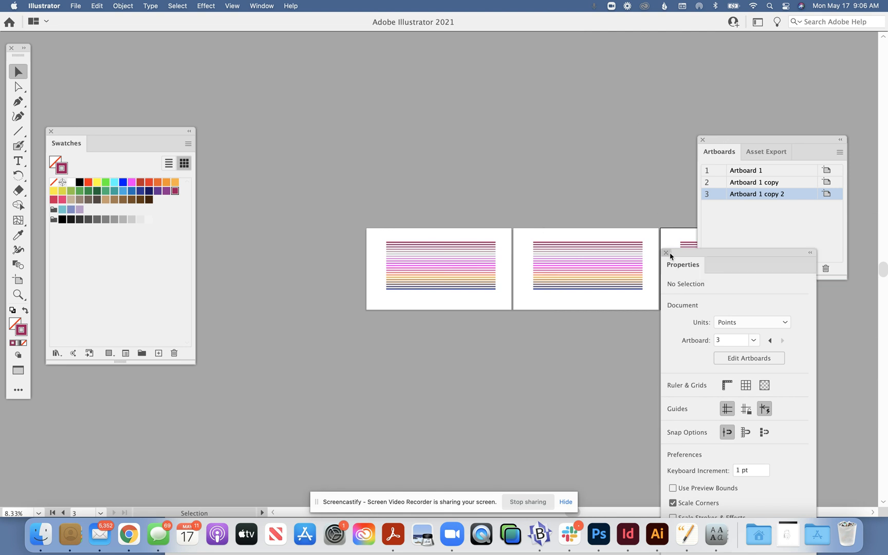
{"action": "left_click", "coordinate": [454, 273]}
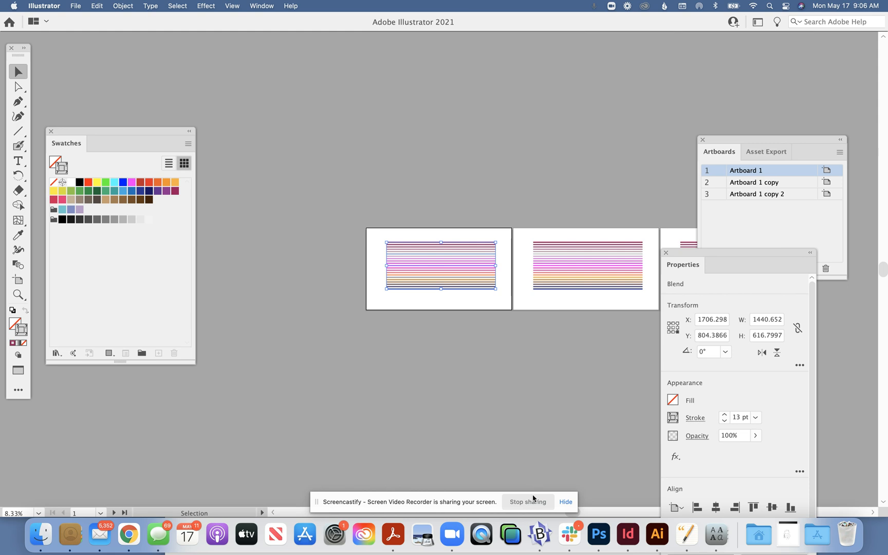